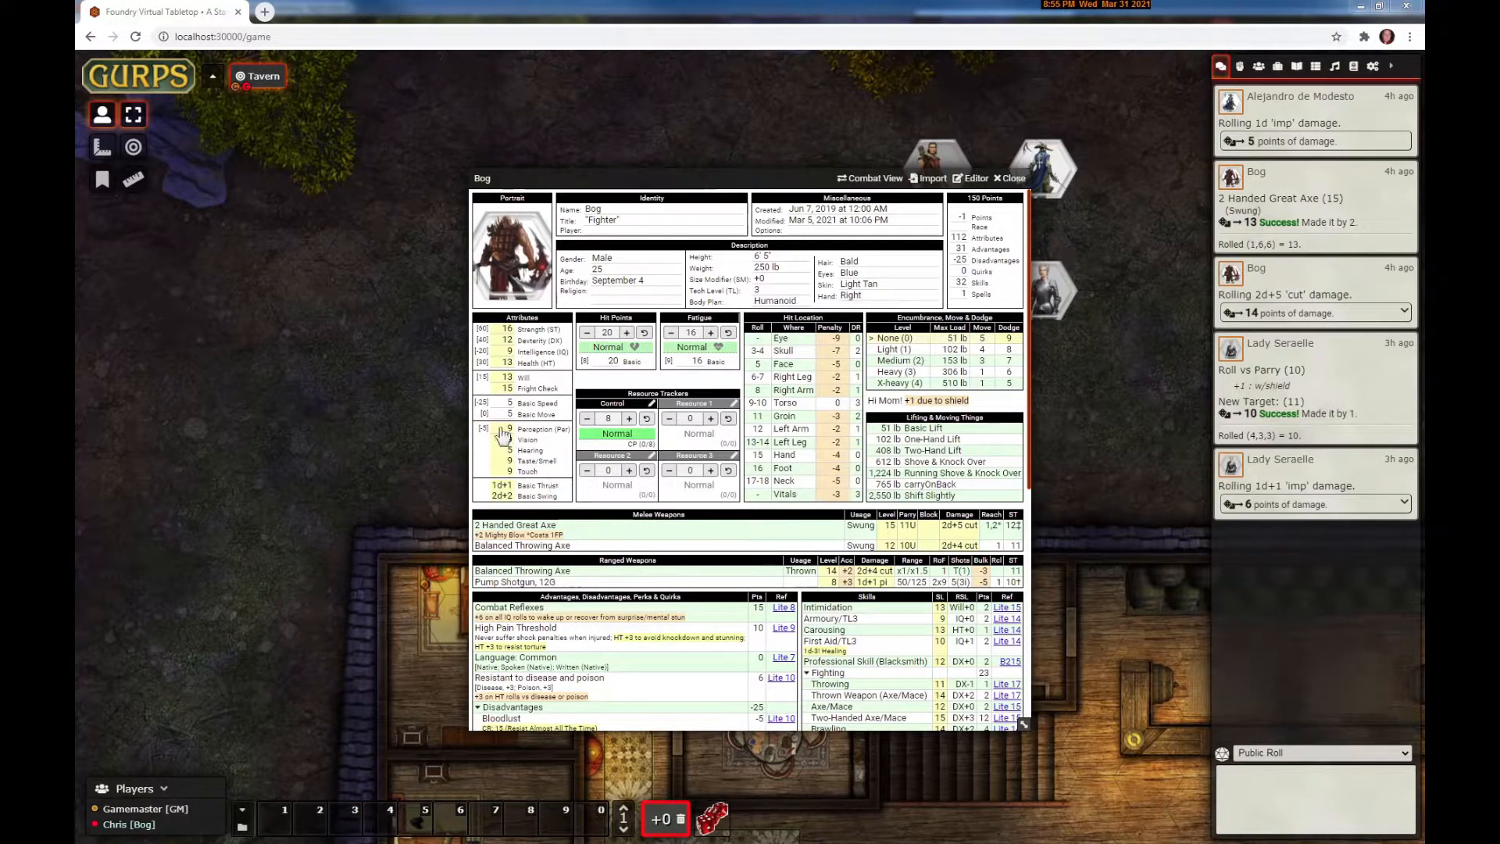
Add Bog's Perception roll and First Aid healing roll to macro slots 1 and 2
{"action": "left_click_drag", "start_coordinate": [510, 432], "coordinate": [278, 830]}
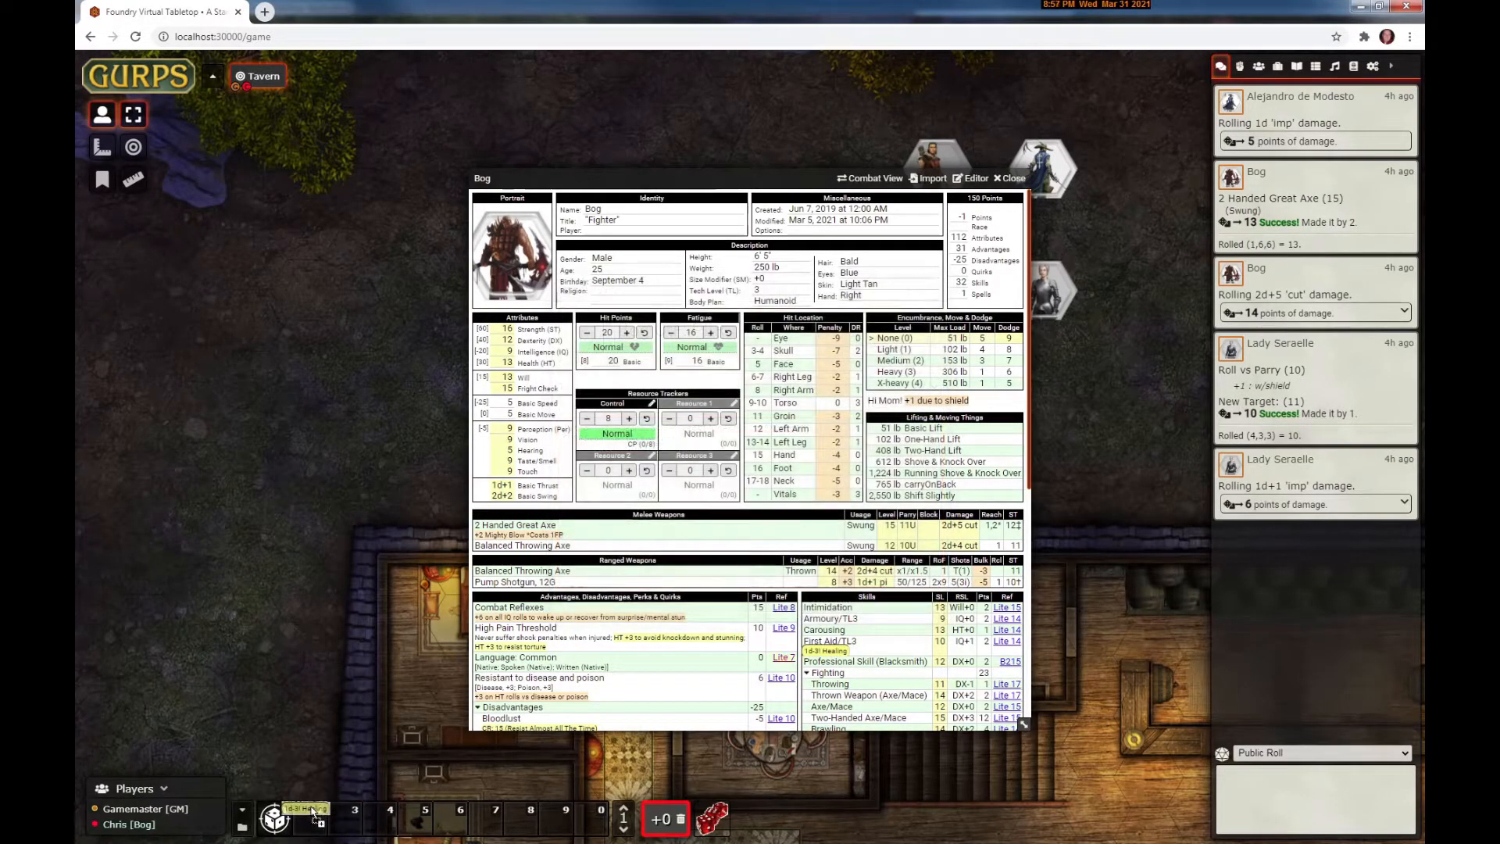
{"action": "left_click_drag", "start_coordinate": [313, 814], "coordinate": [311, 816]}
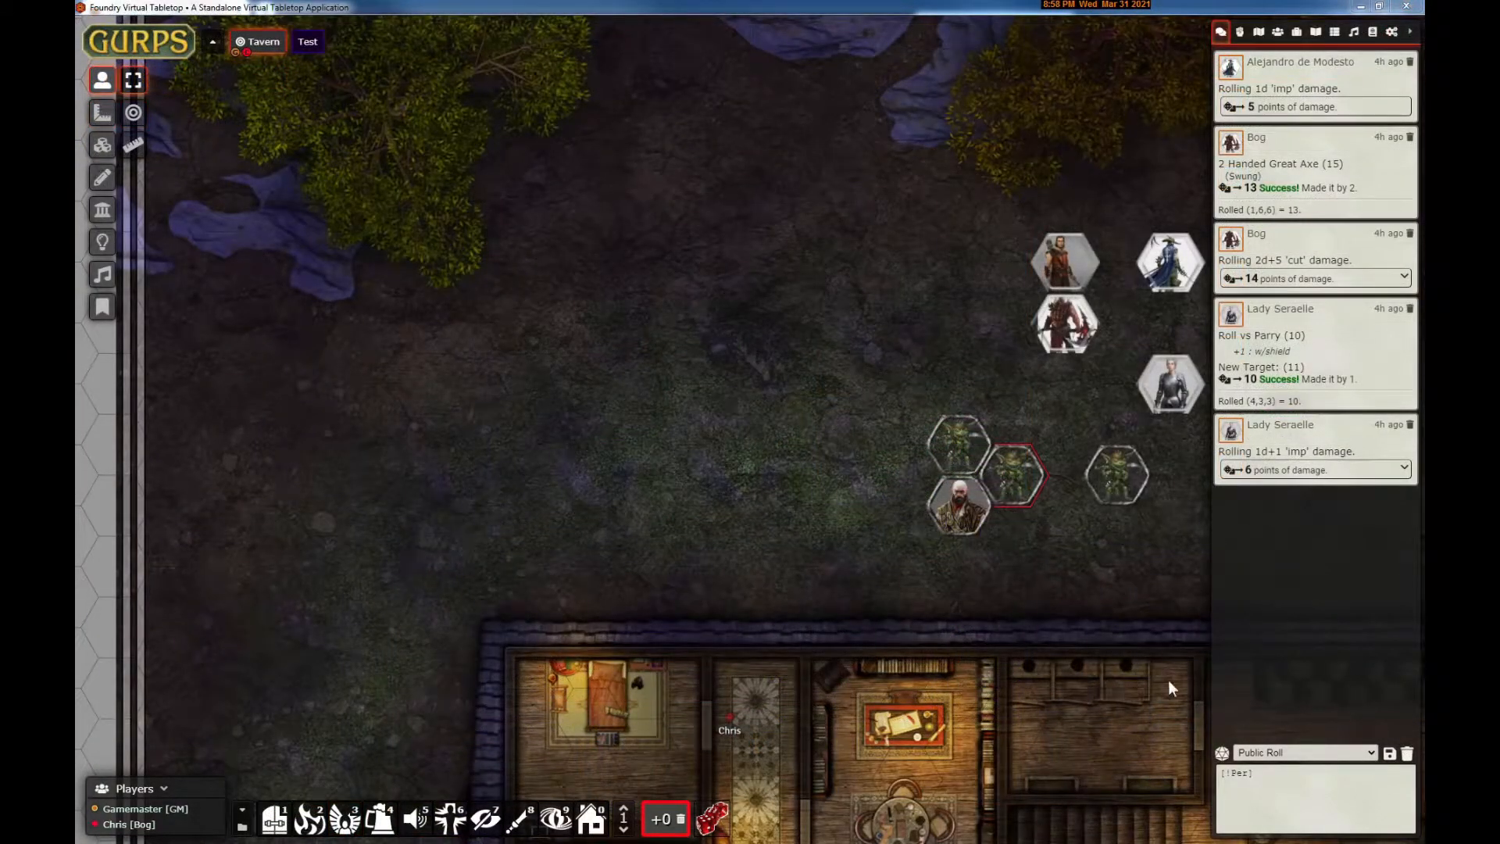
Post the blind Perception roll [!Per] to chat, save it as a player macro in slot 9 and roll it
{"action": "left_click", "coordinate": [1283, 791]}
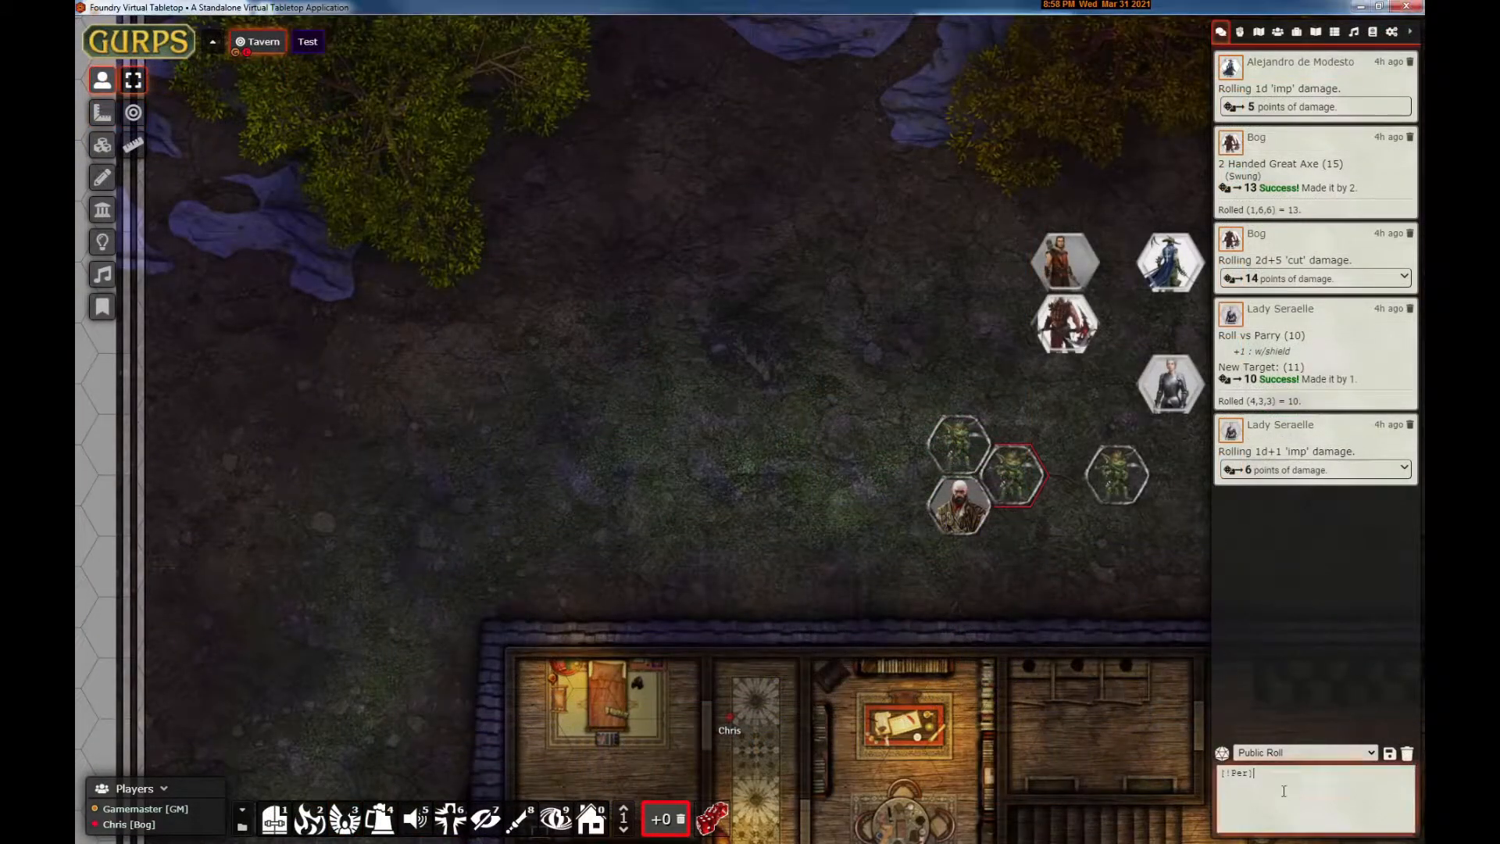
{"action": "key", "text": "Return"}
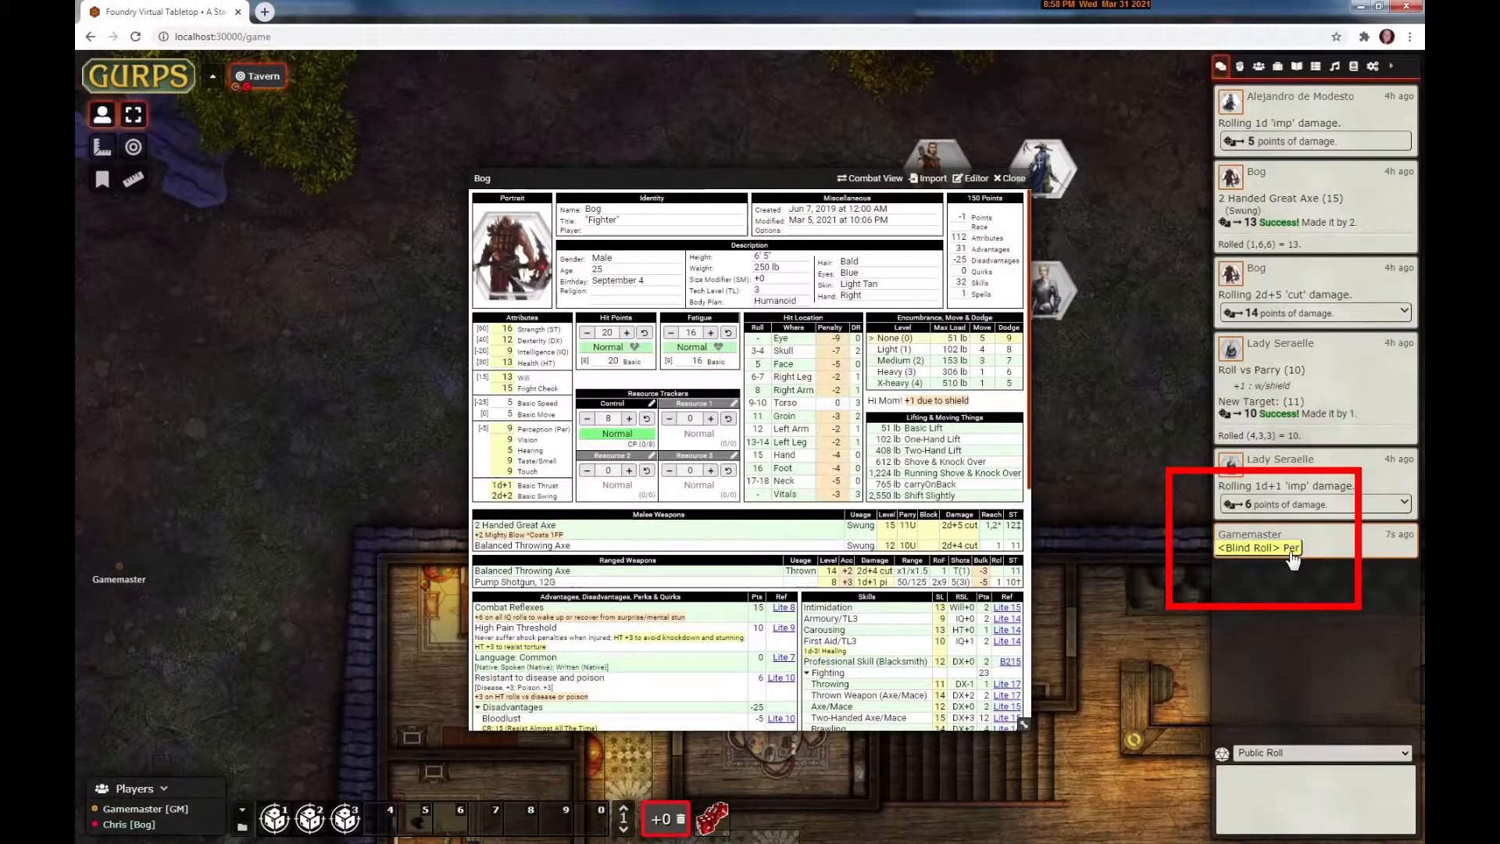
{"action": "left_click_drag", "start_coordinate": [1293, 559], "coordinate": [558, 817]}
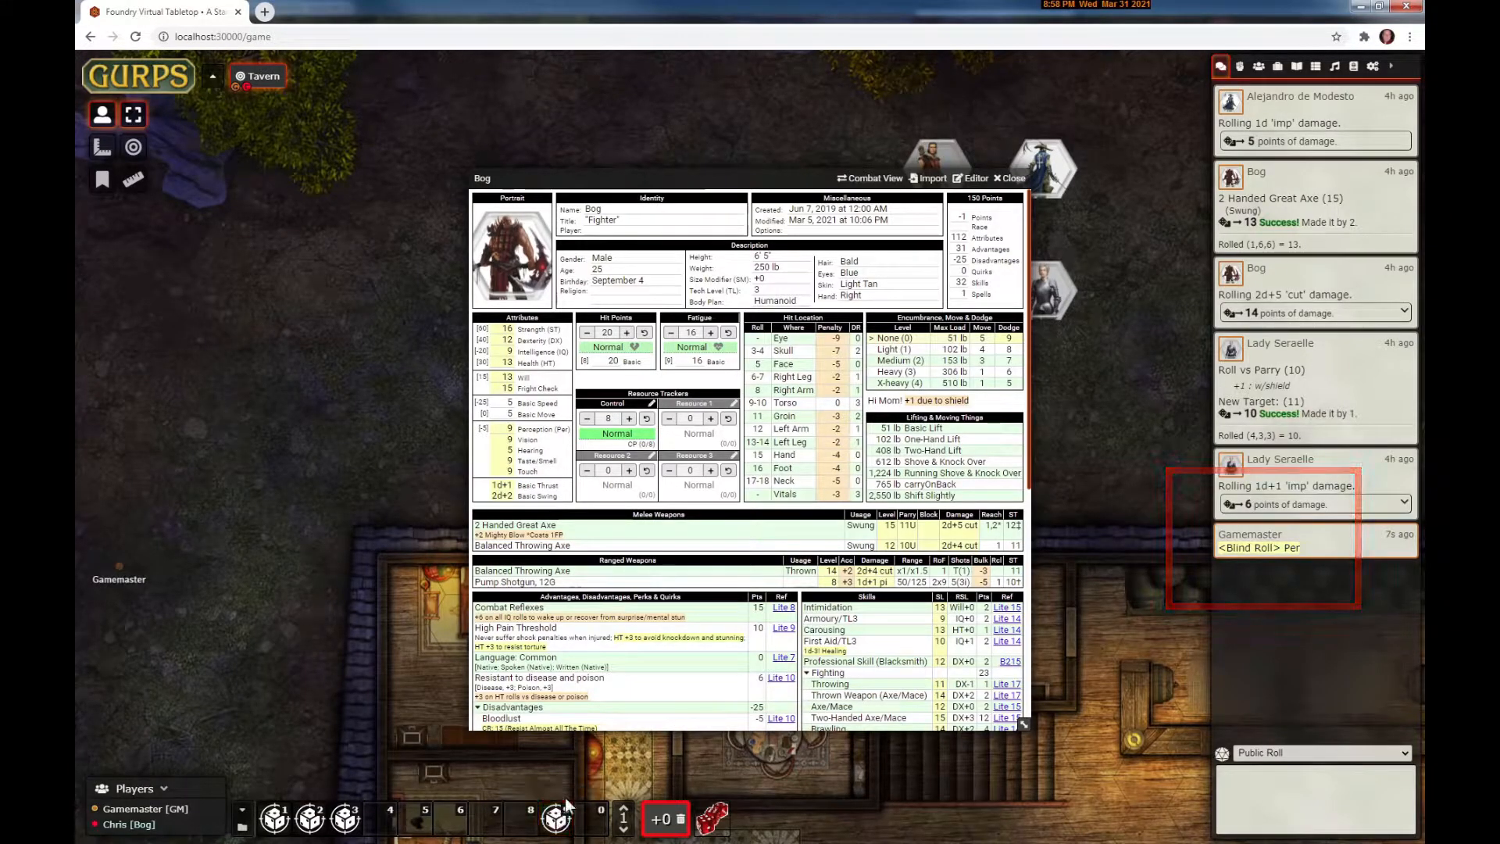
{"action": "left_click", "coordinate": [555, 821]}
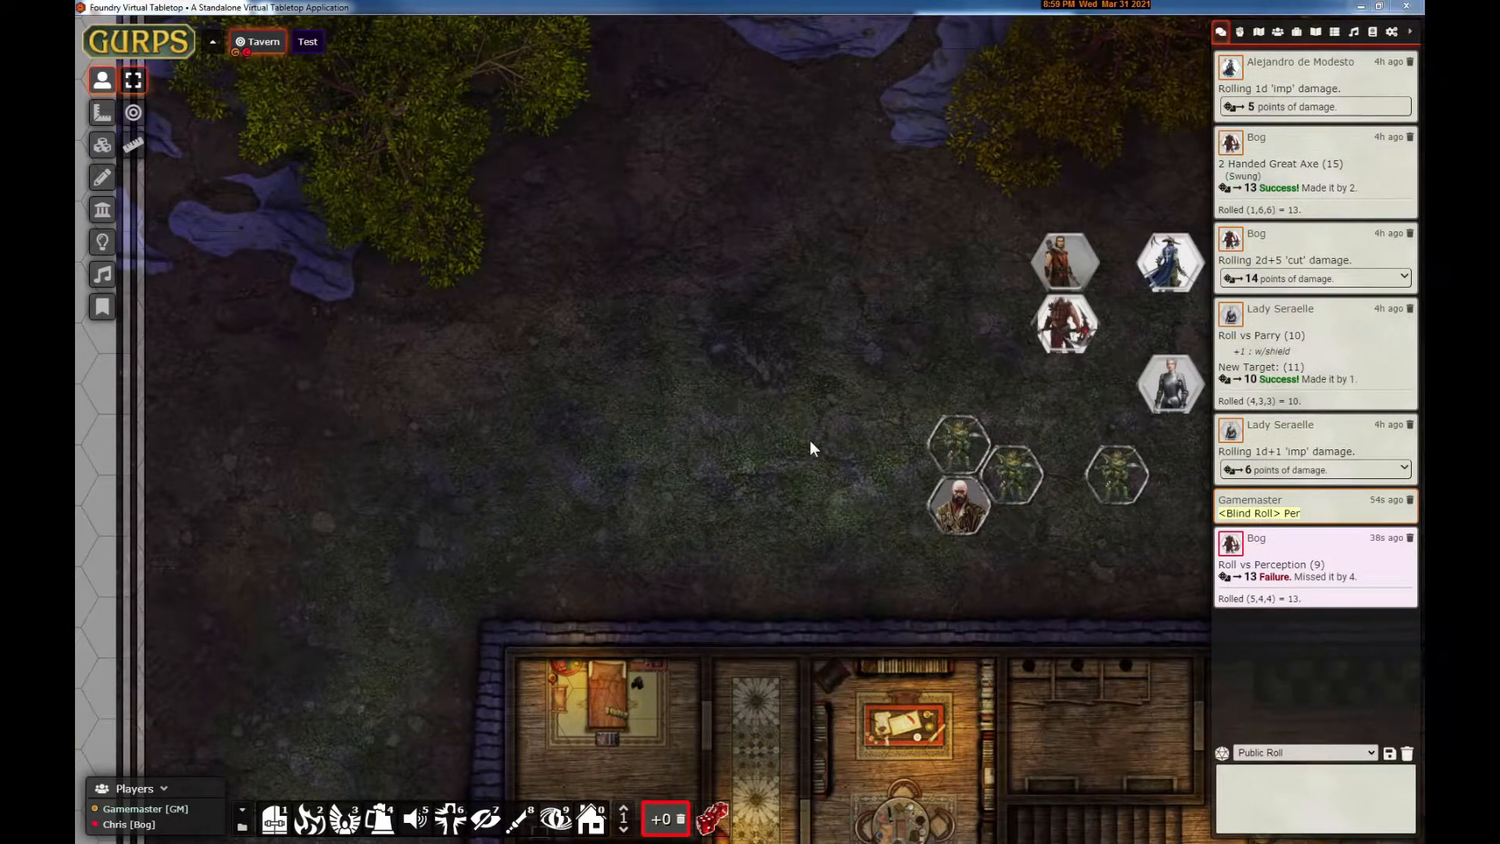
Stack a goblin token on Grok's token and assign Bog's 'cut' damage to Goblin 1
{"action": "left_click_drag", "start_coordinate": [960, 456], "coordinate": [959, 508]}
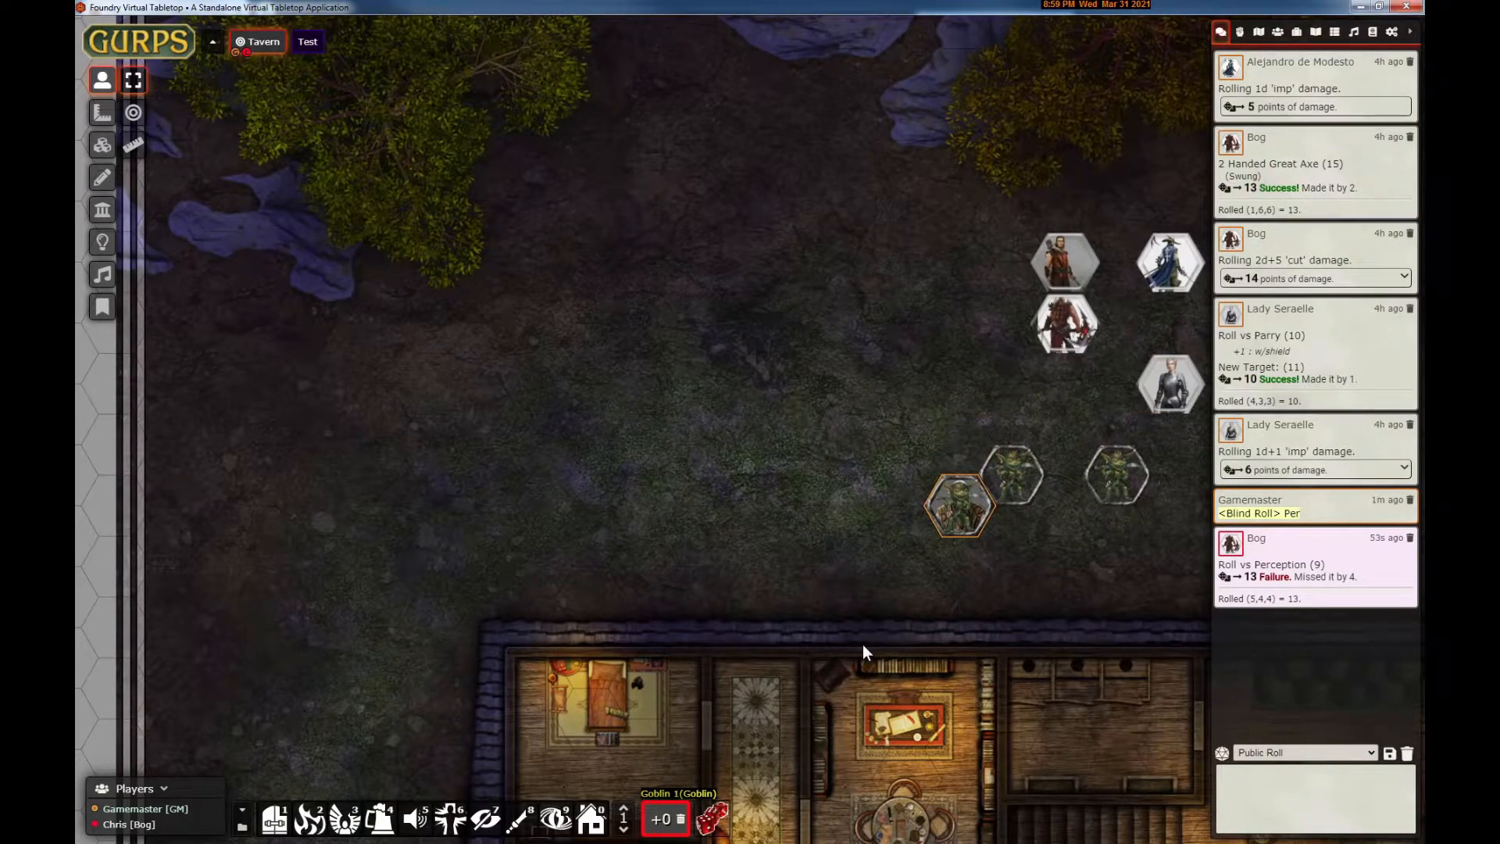
{"action": "left_click_drag", "start_coordinate": [1285, 281], "coordinate": [962, 513]}
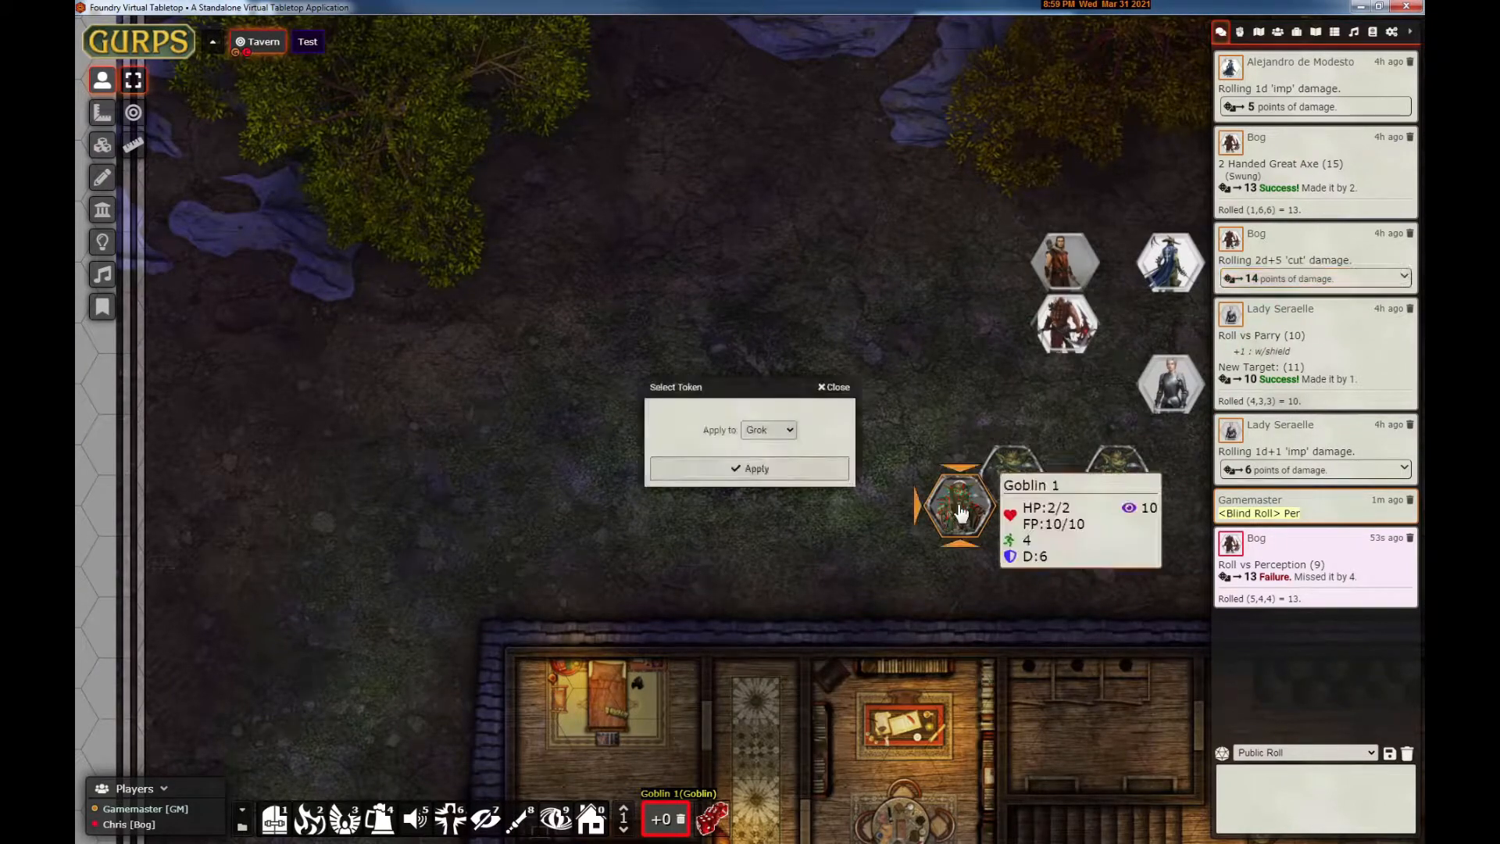
{"action": "left_click", "coordinate": [792, 431]}
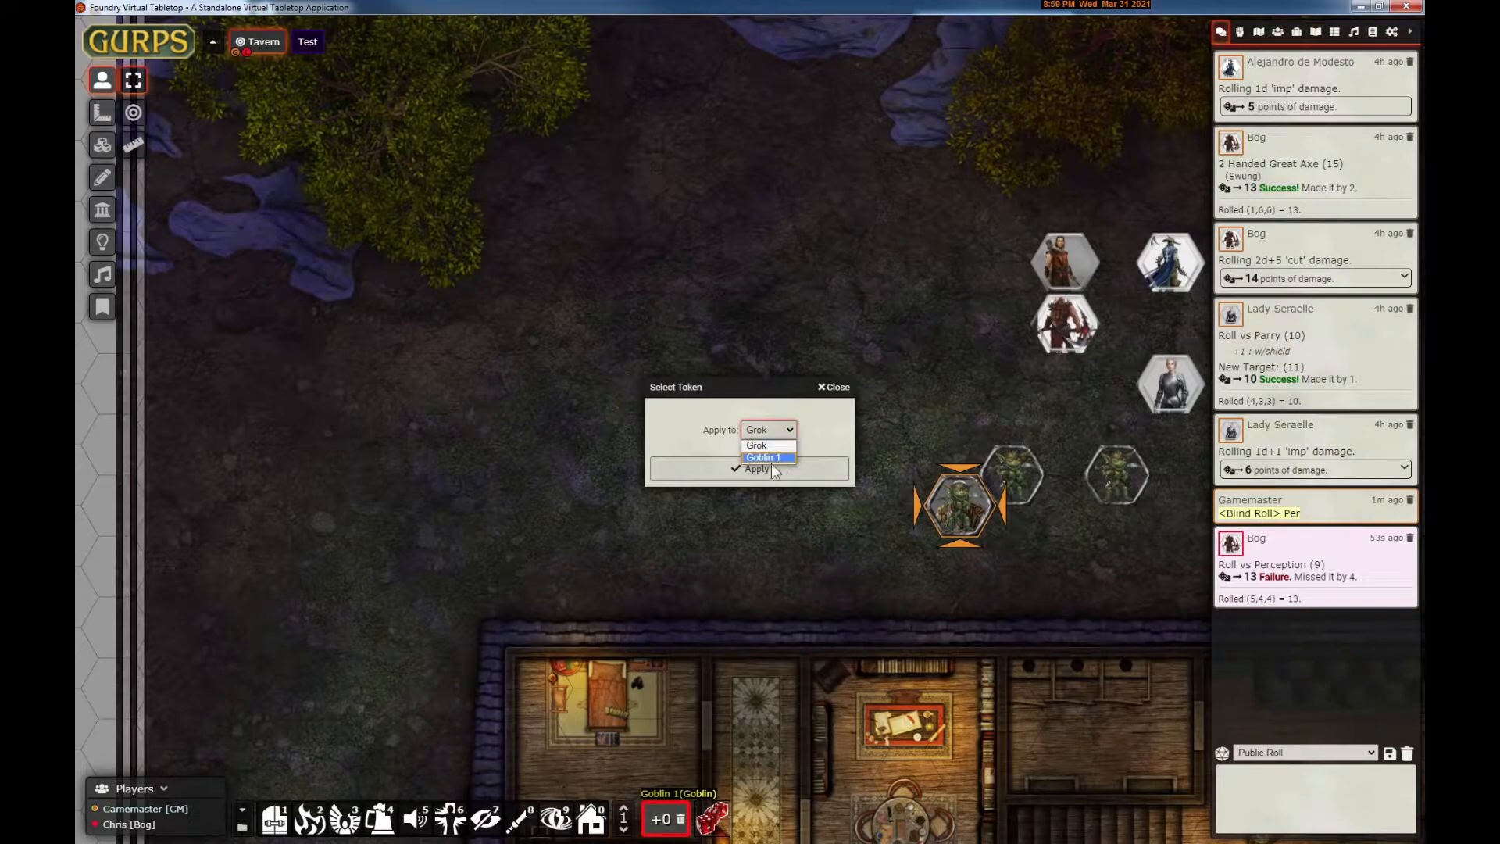
{"action": "left_click", "coordinate": [764, 458]}
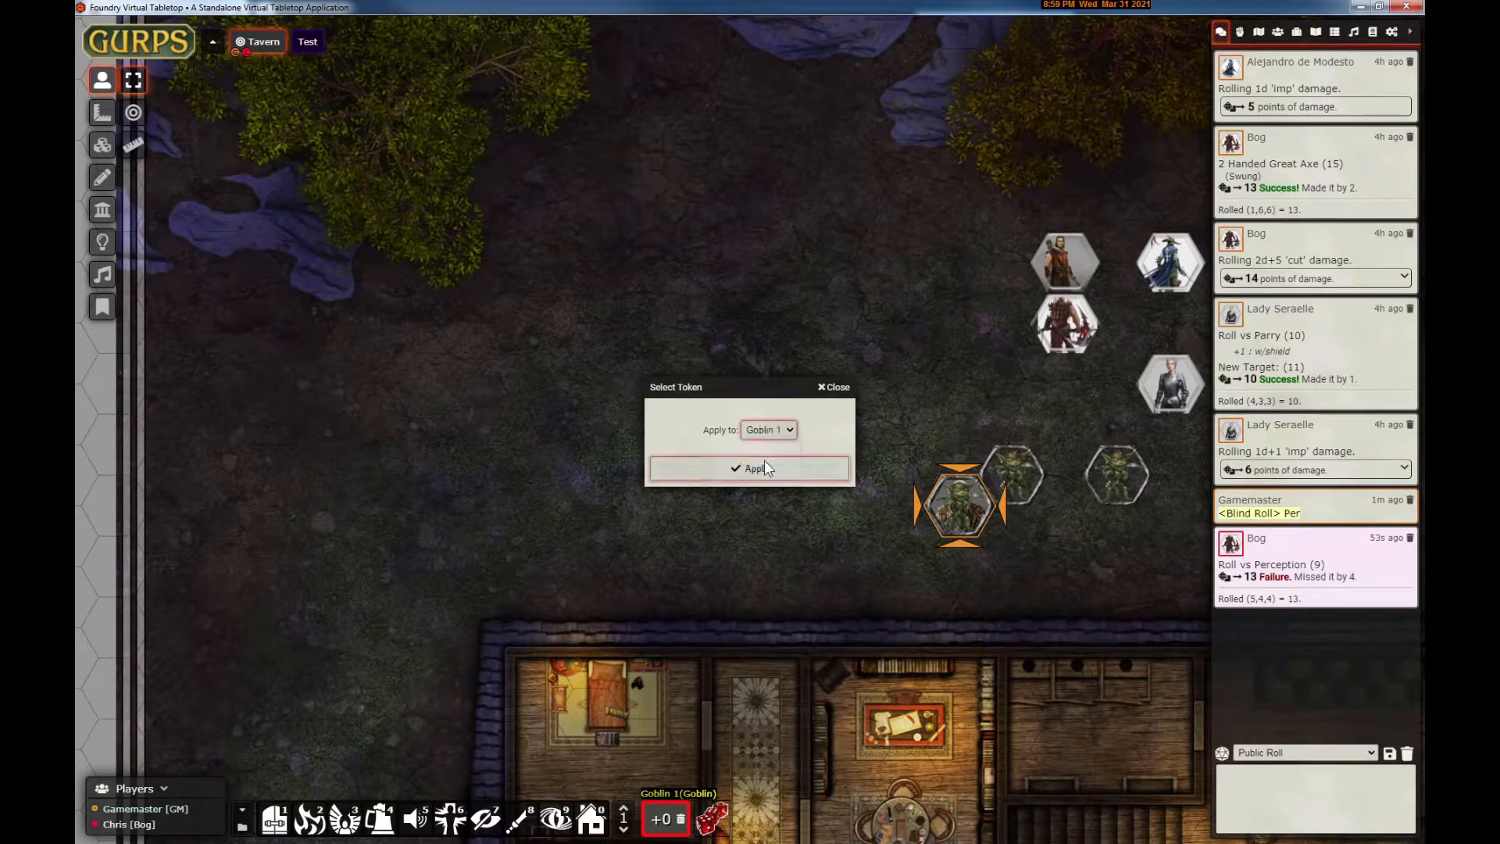
{"action": "left_click", "coordinate": [759, 467]}
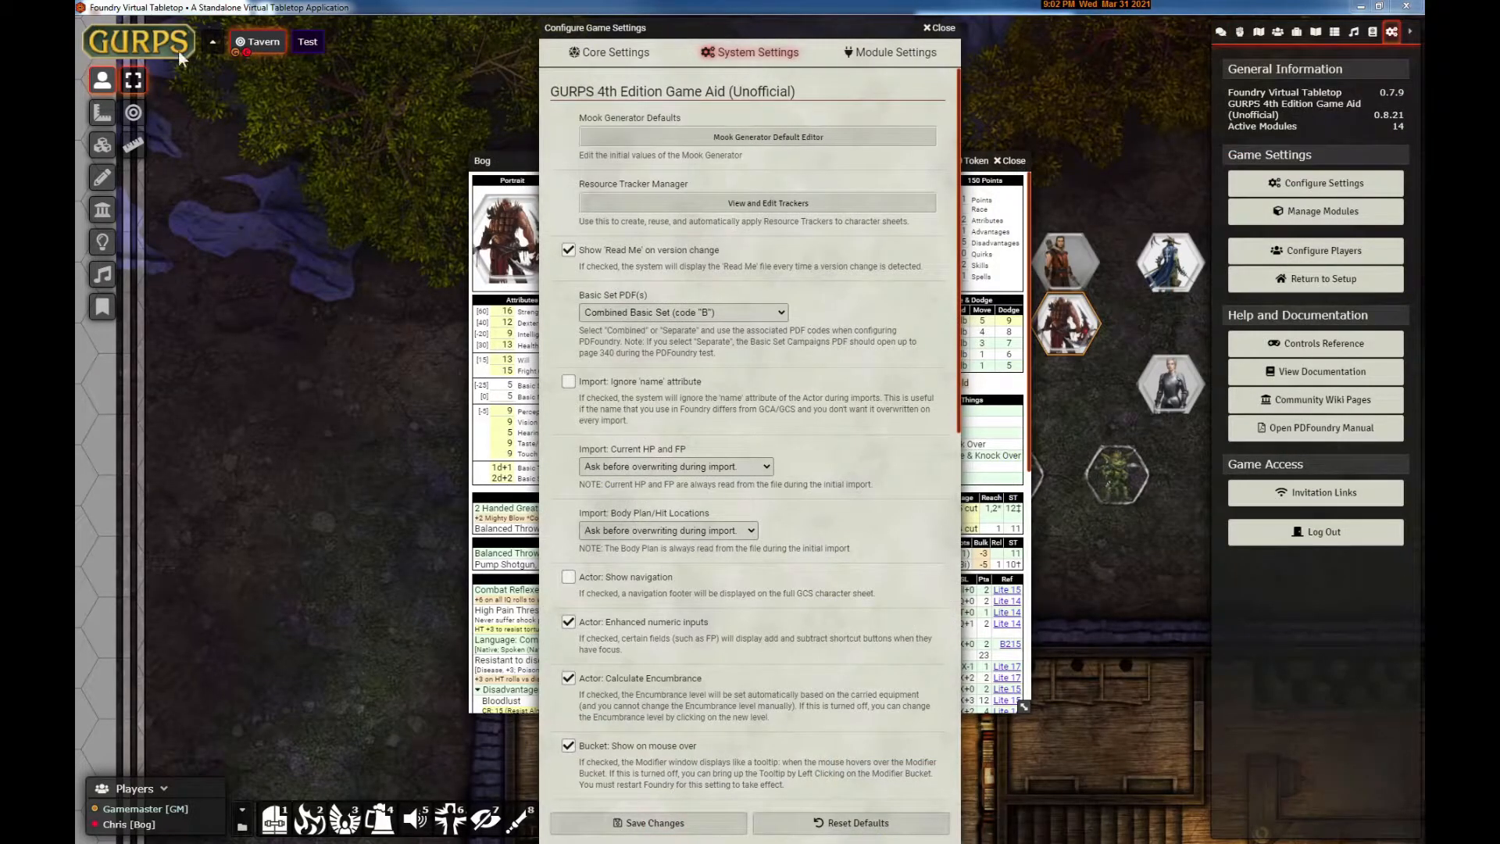
Review the Control Points template in the Resource Tracker Manager, and add a blank tracker template with its slot choices open
{"action": "left_click", "coordinate": [838, 205]}
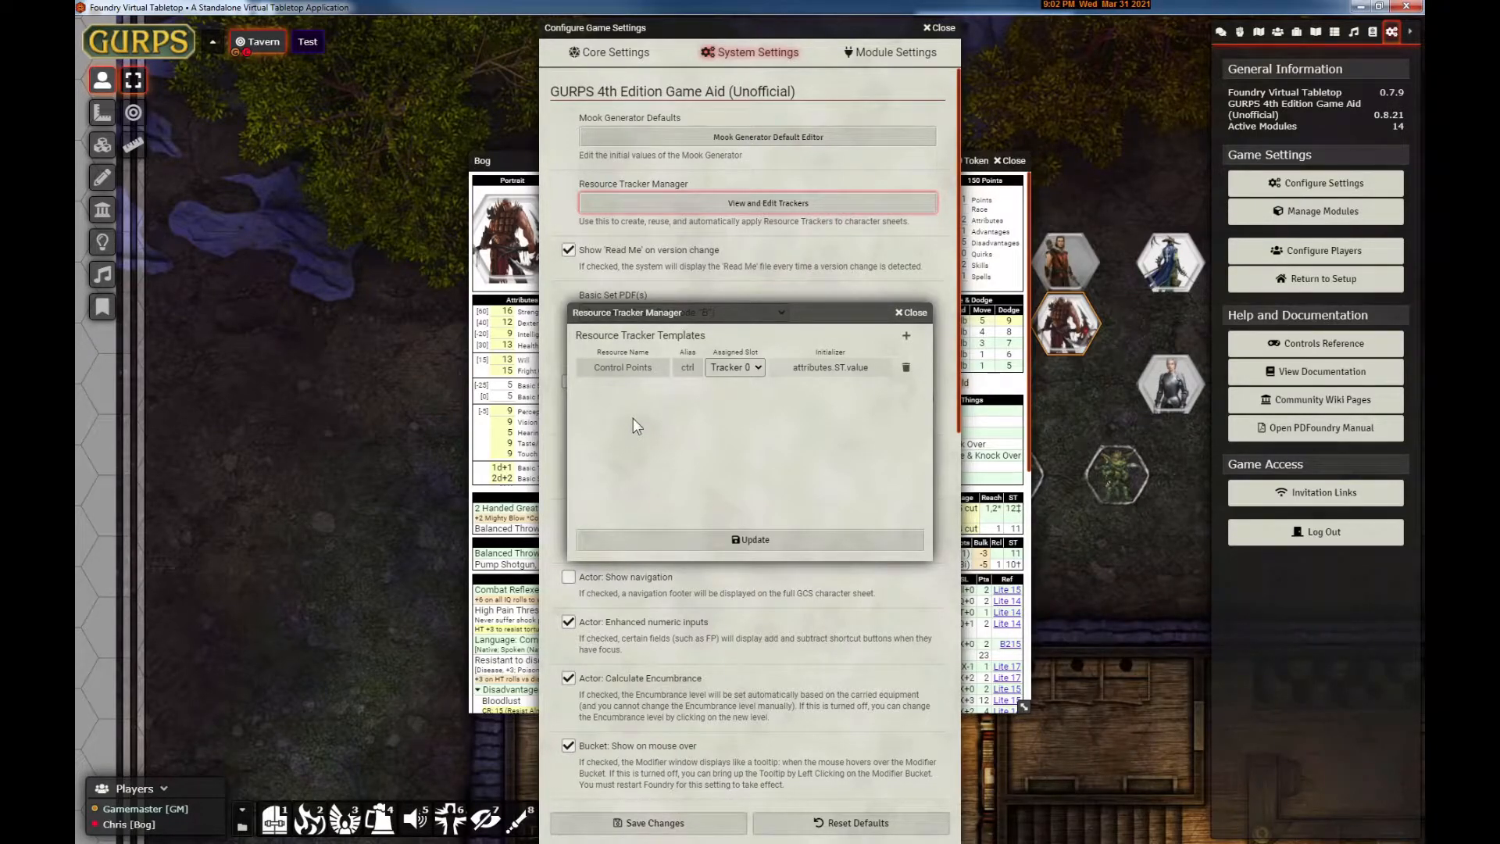
{"action": "left_click", "coordinate": [631, 370]}
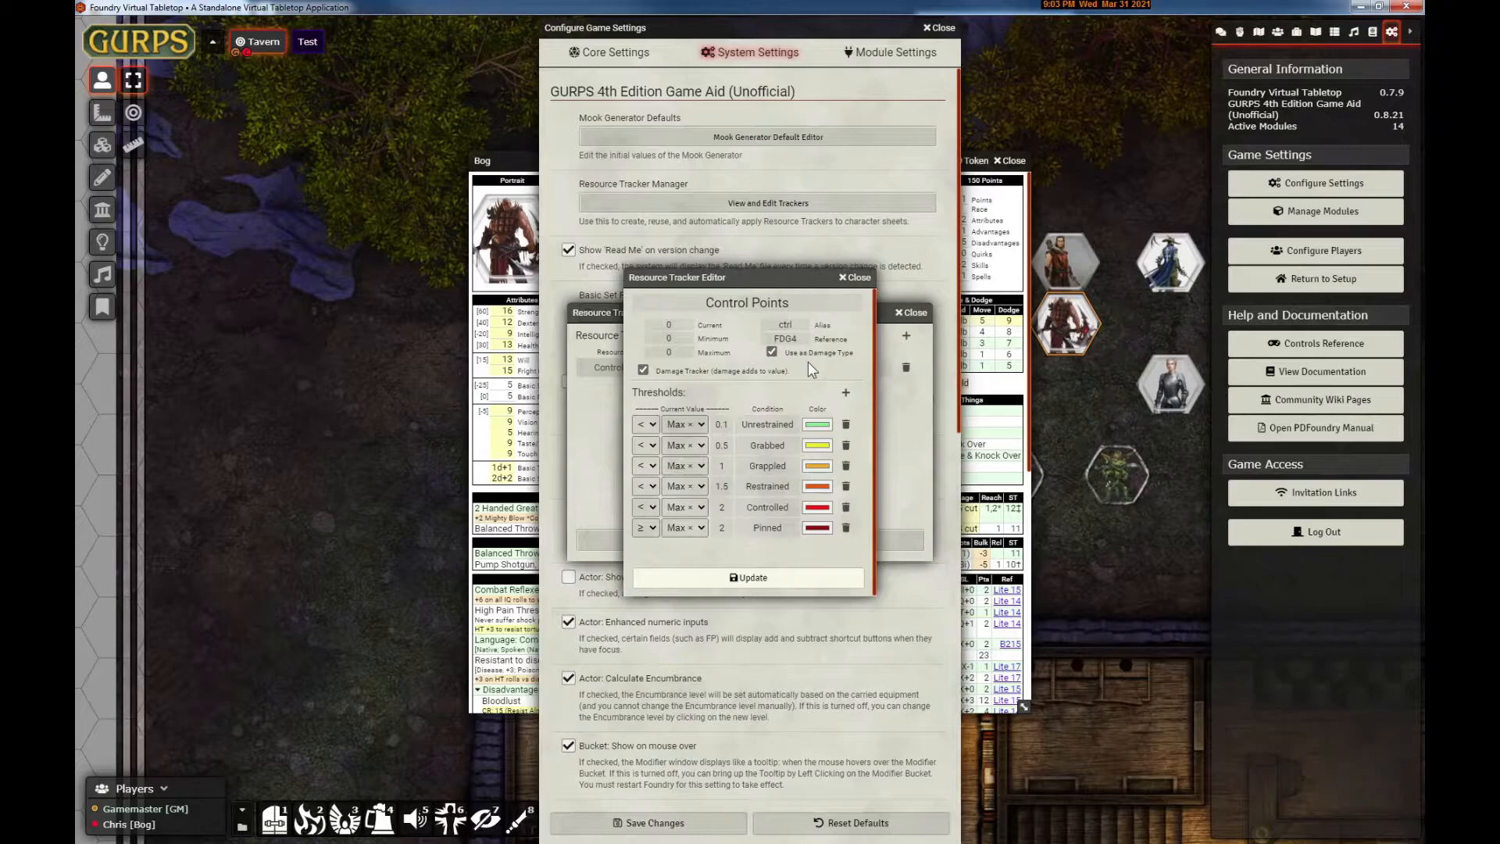
{"action": "left_click", "coordinate": [854, 276]}
{"action": "left_click", "coordinate": [906, 337]}
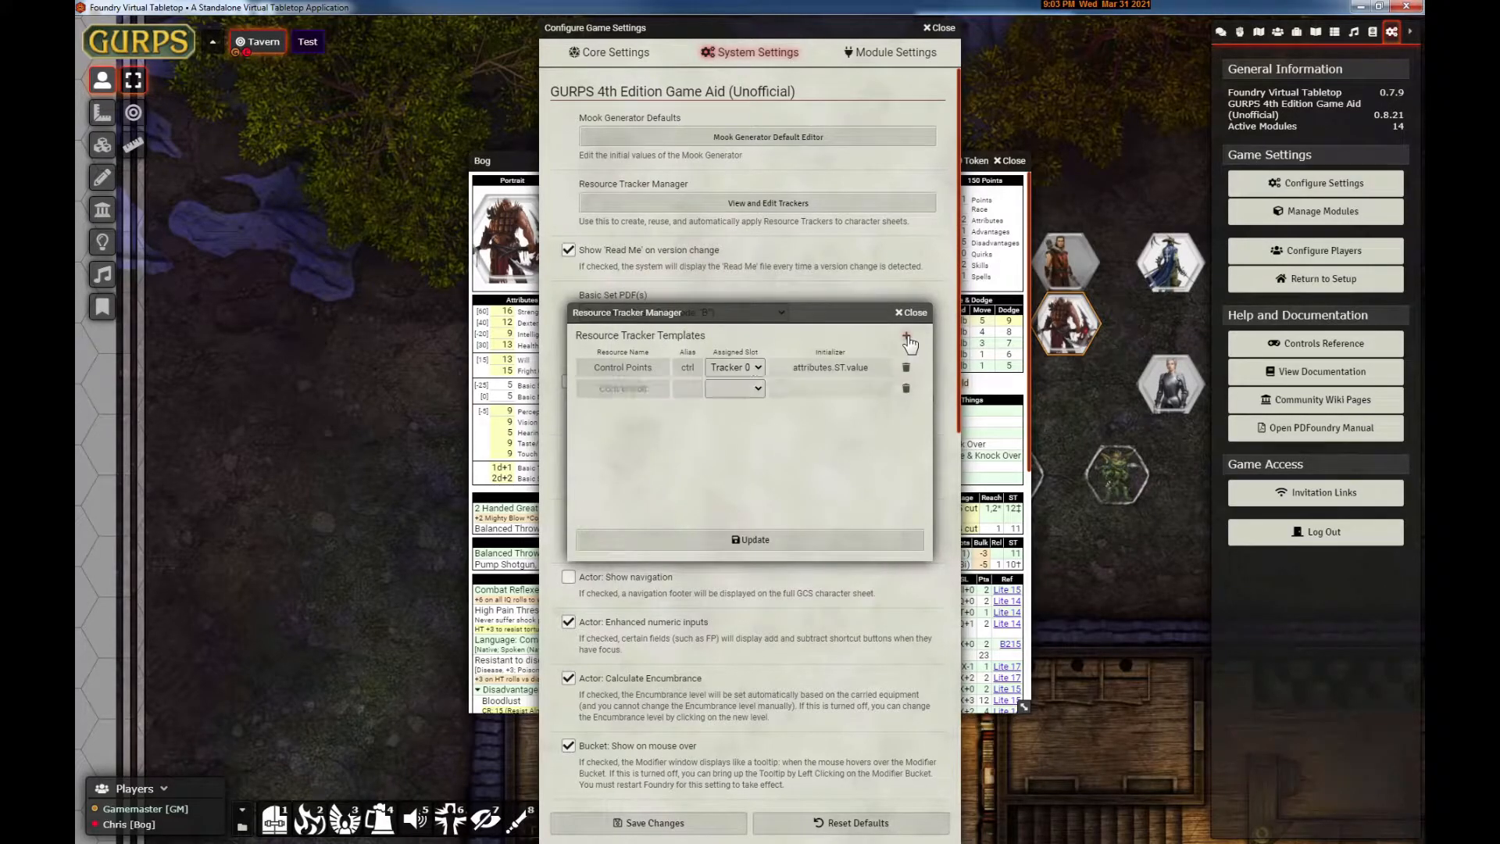
{"action": "left_click", "coordinate": [754, 391]}
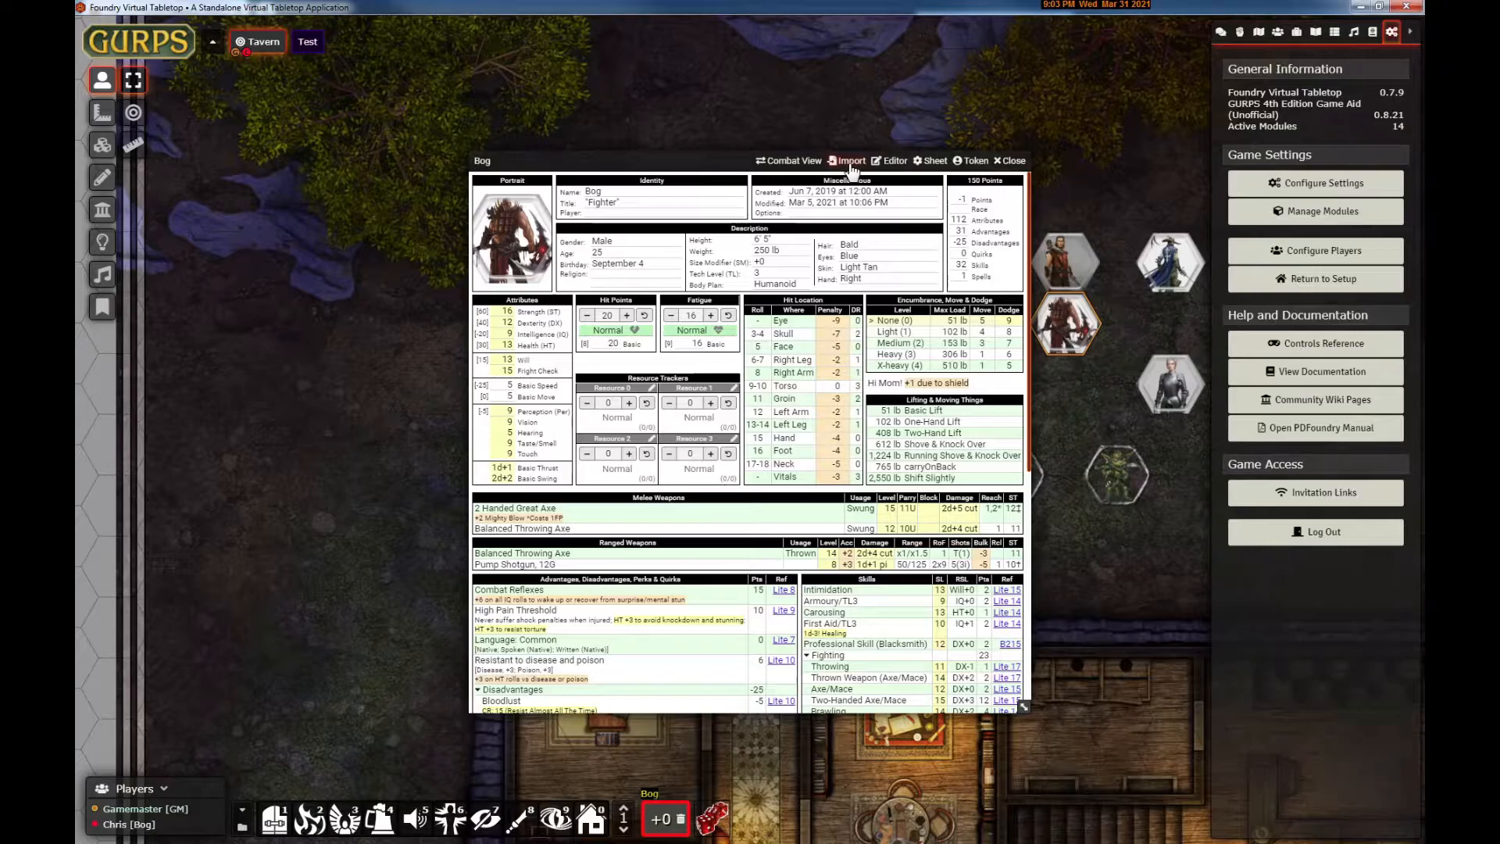
Apply the Control Points template to Bog's Resource 0 tracker and choose Control Points as the target of the 6 points of imp damage
{"action": "left_click", "coordinate": [651, 387]}
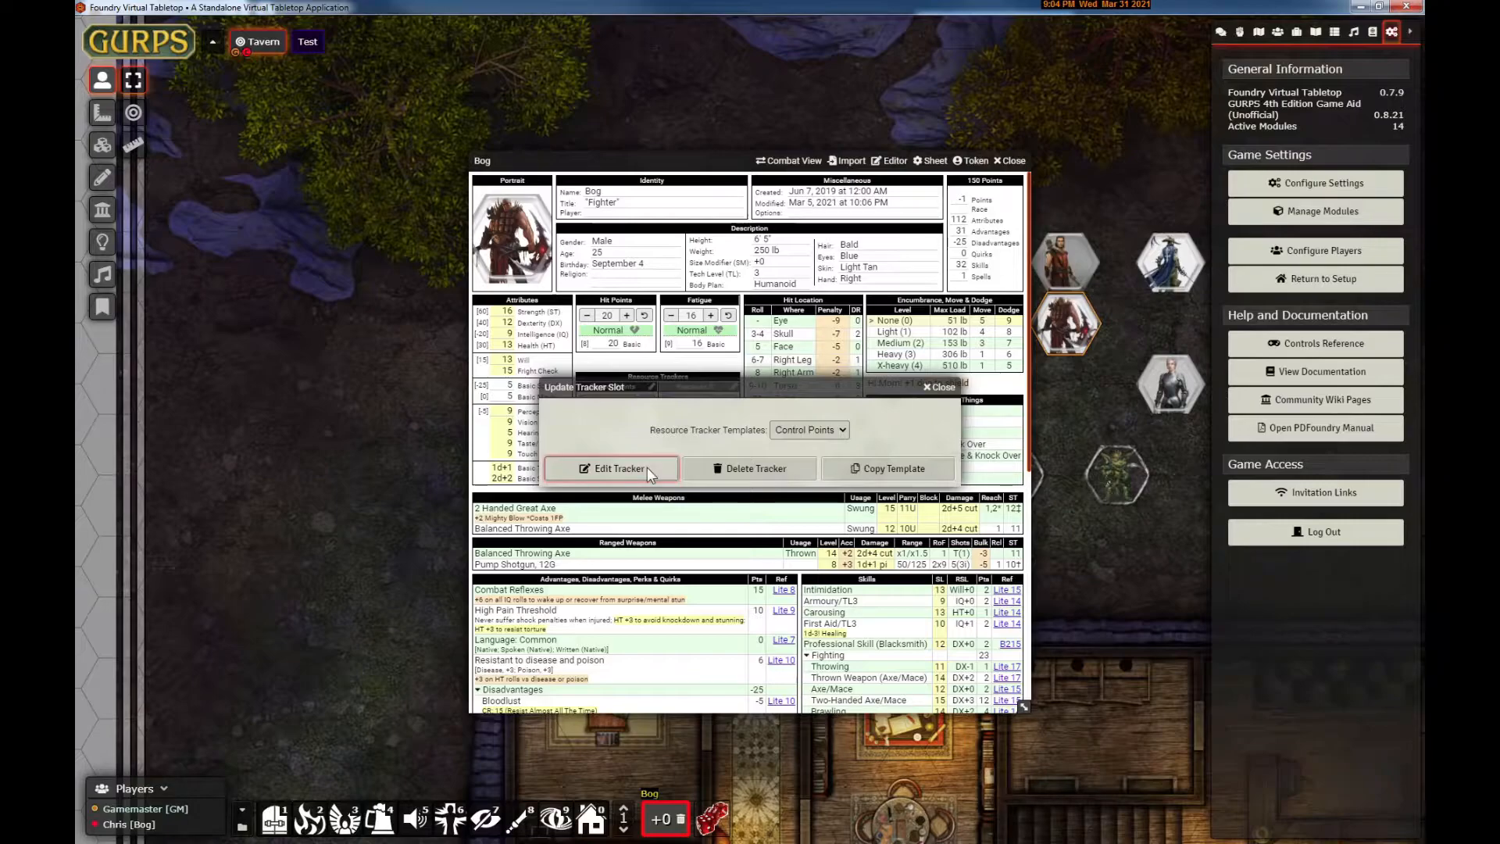
{"action": "left_click", "coordinate": [842, 431]}
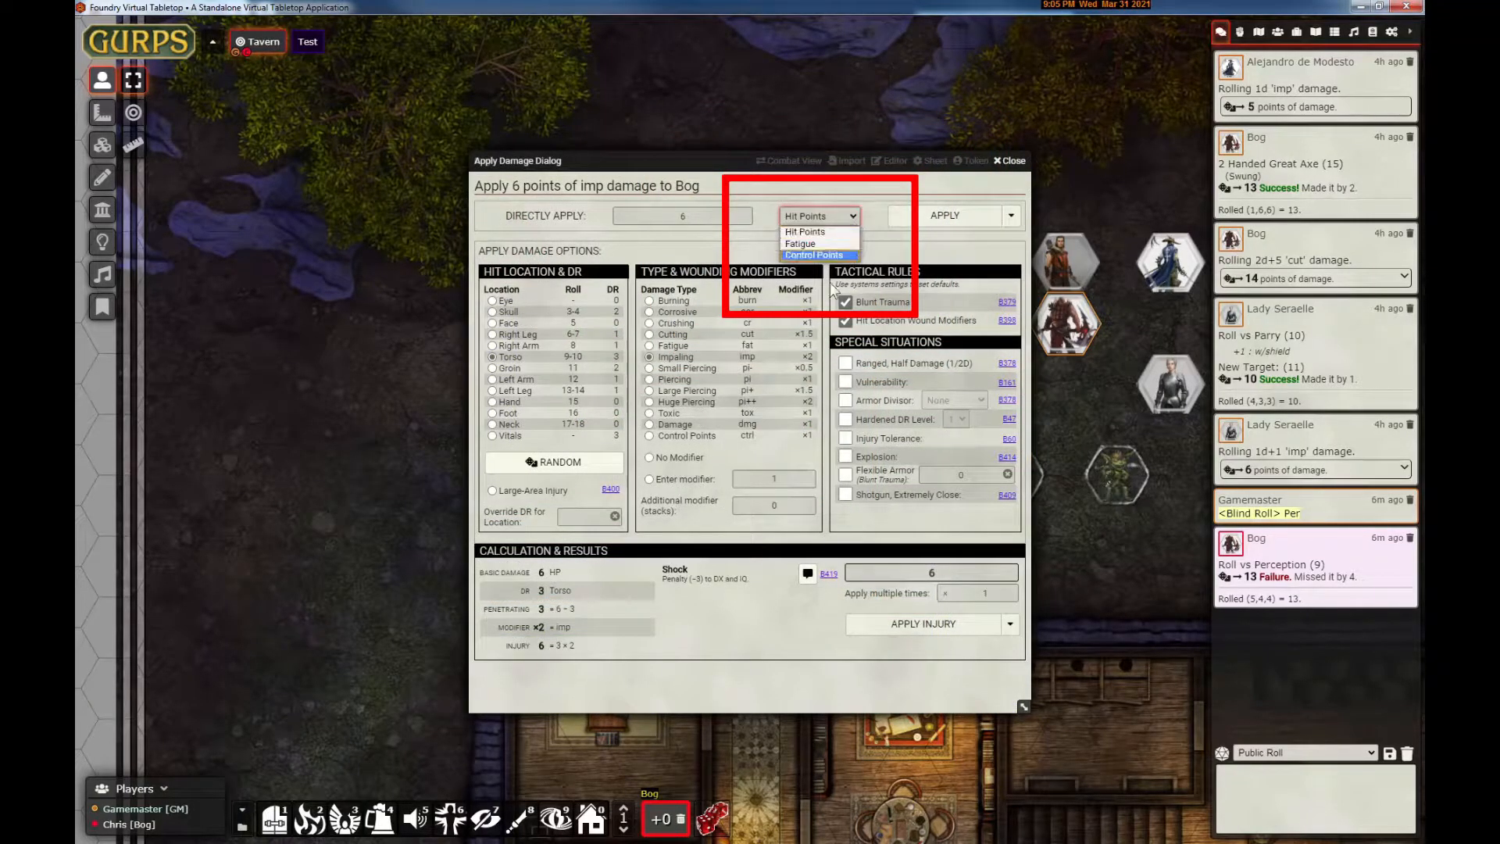
{"action": "left_click", "coordinate": [832, 256]}
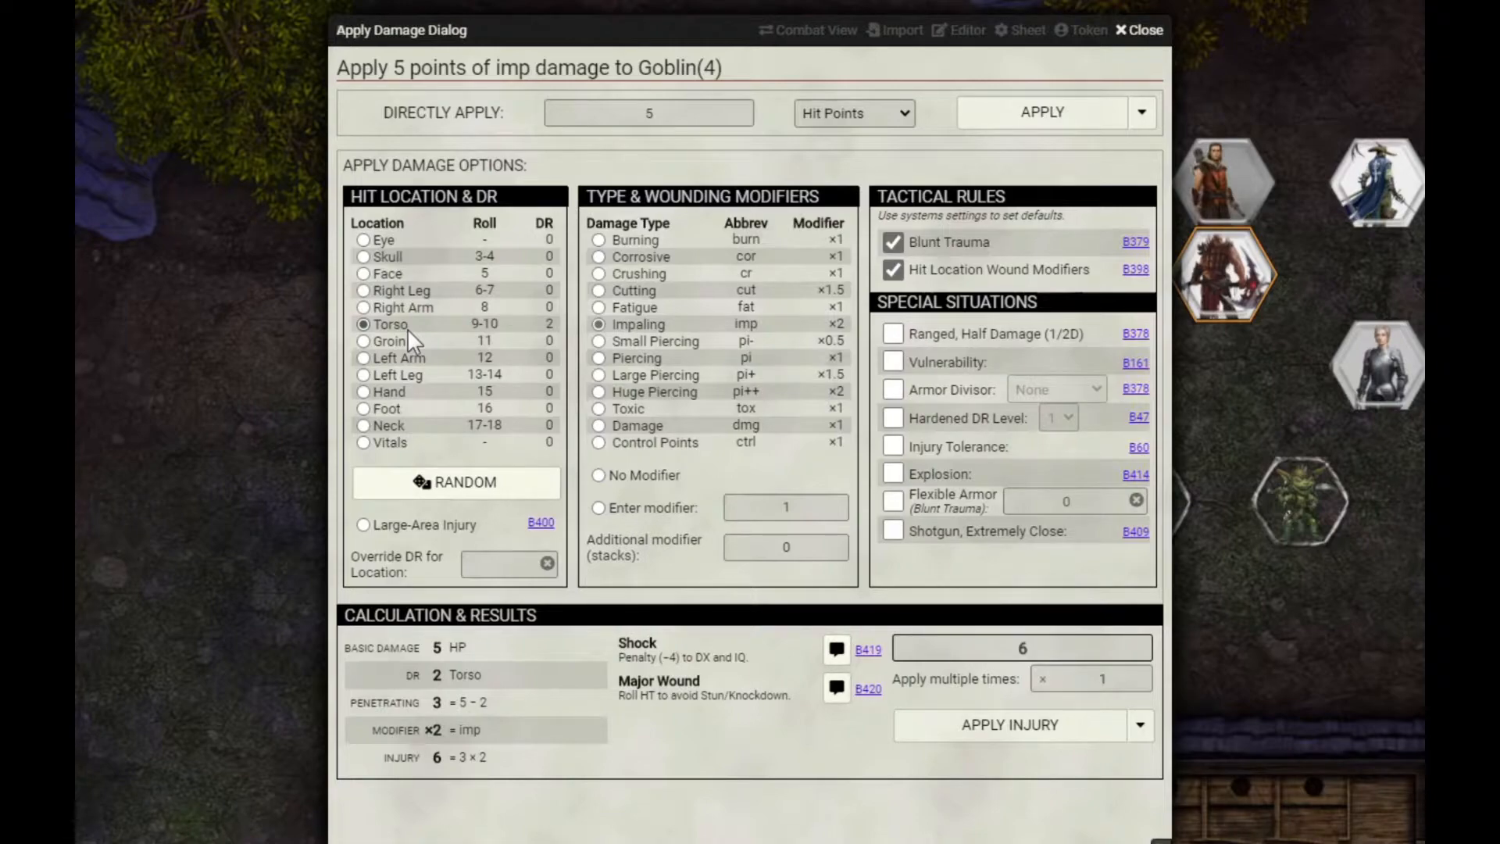
Set the goblin's hit location to Neck and open the DR override for that location
{"action": "left_click", "coordinate": [385, 428]}
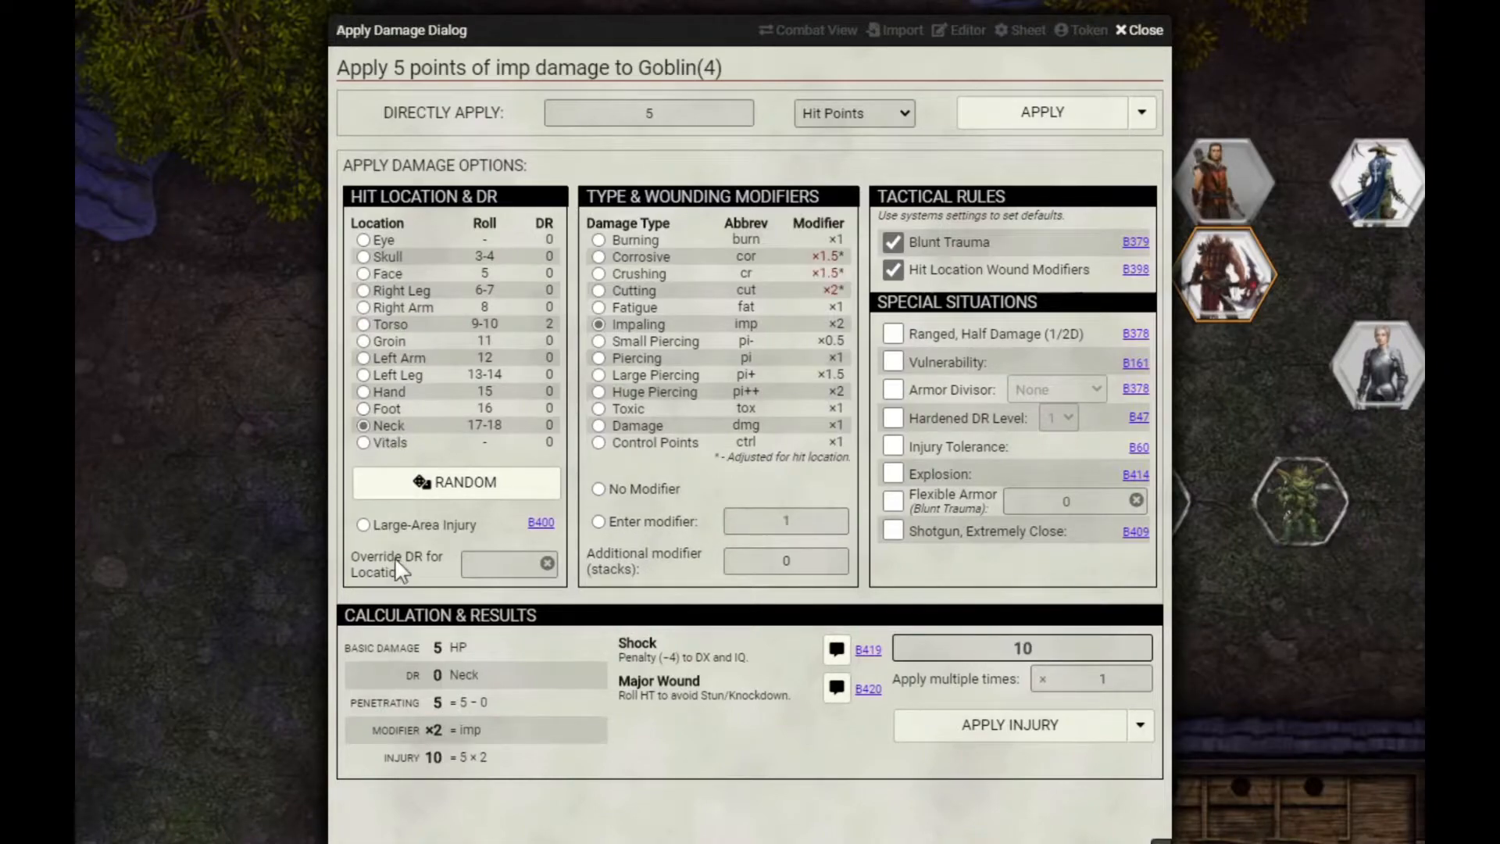
{"action": "left_click", "coordinate": [505, 568]}
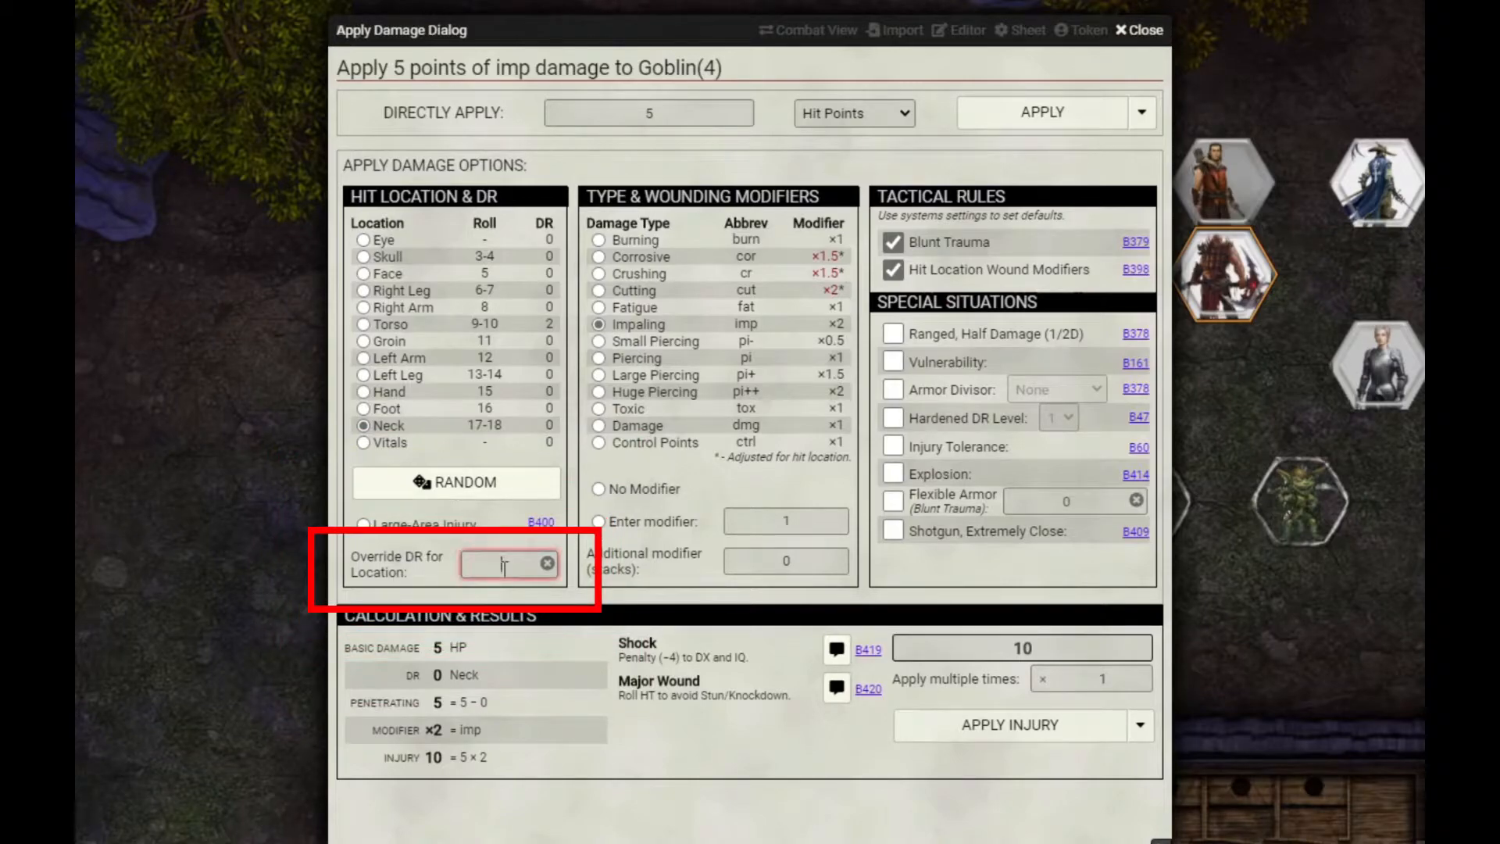
{"action": "left_click", "coordinate": [717, 547]}
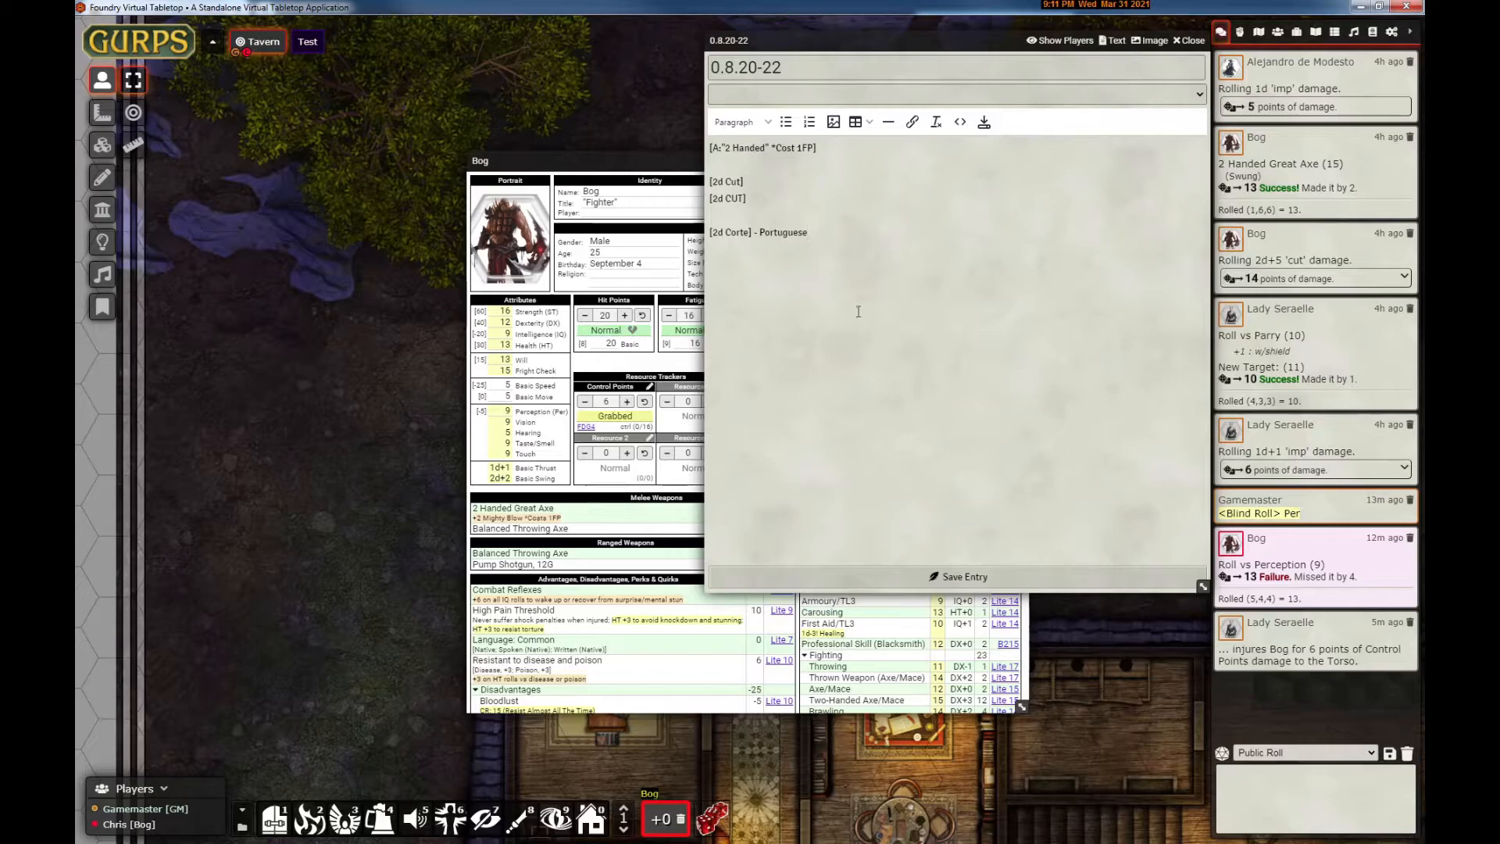
Examine the journal entry's *Cost 1FP attack formula and its 2d Cut, 2d CUT and 2d Corte damage formulas
{"action": "left_click_drag", "start_coordinate": [772, 148], "coordinate": [816, 148]}
{"action": "left_click", "coordinate": [739, 182]}
{"action": "double_click", "coordinate": [733, 181]}
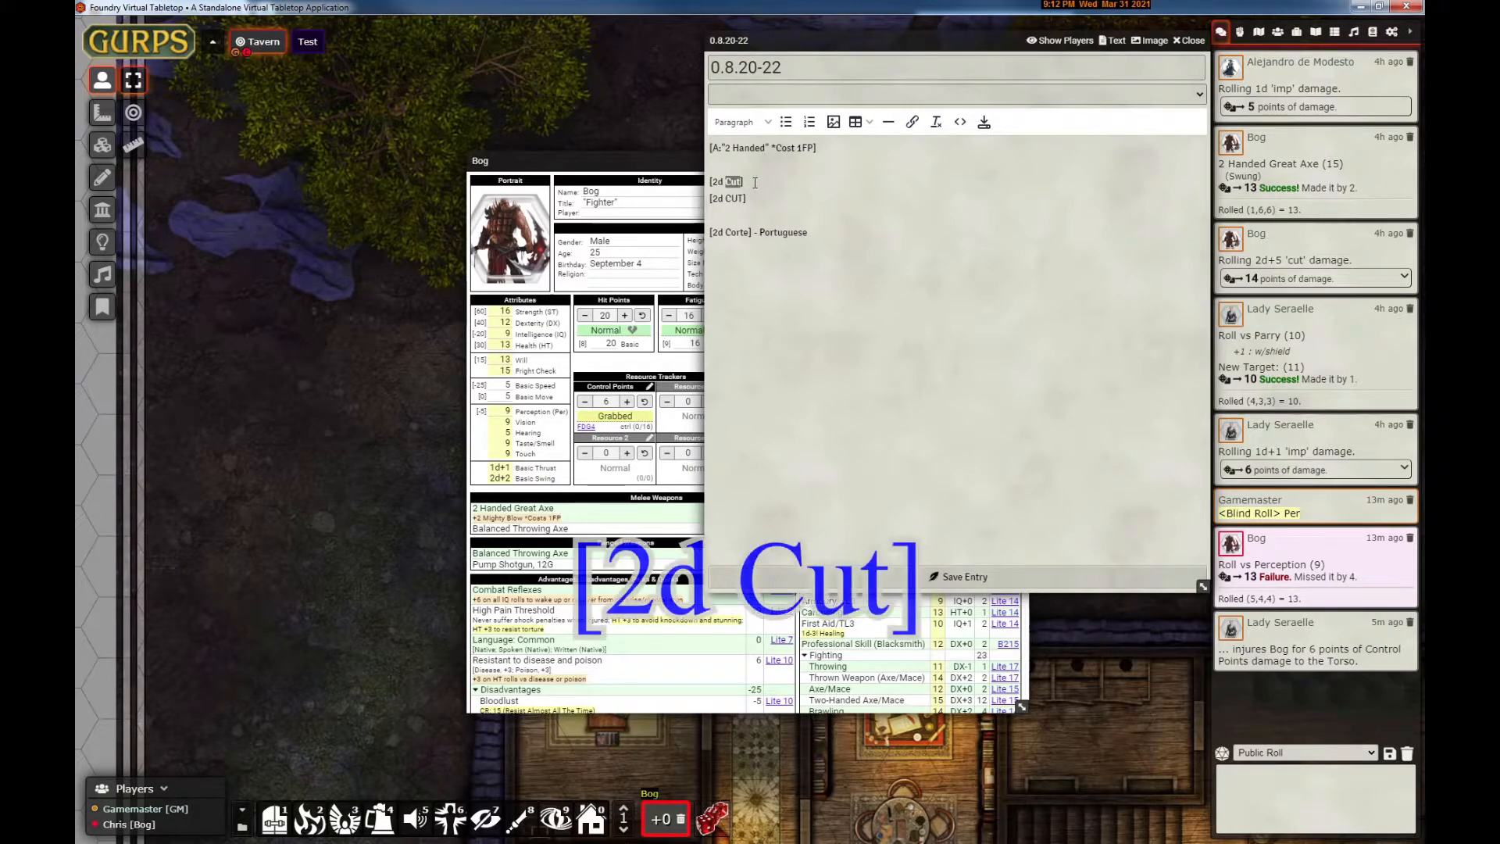
{"action": "left_click", "coordinate": [752, 201]}
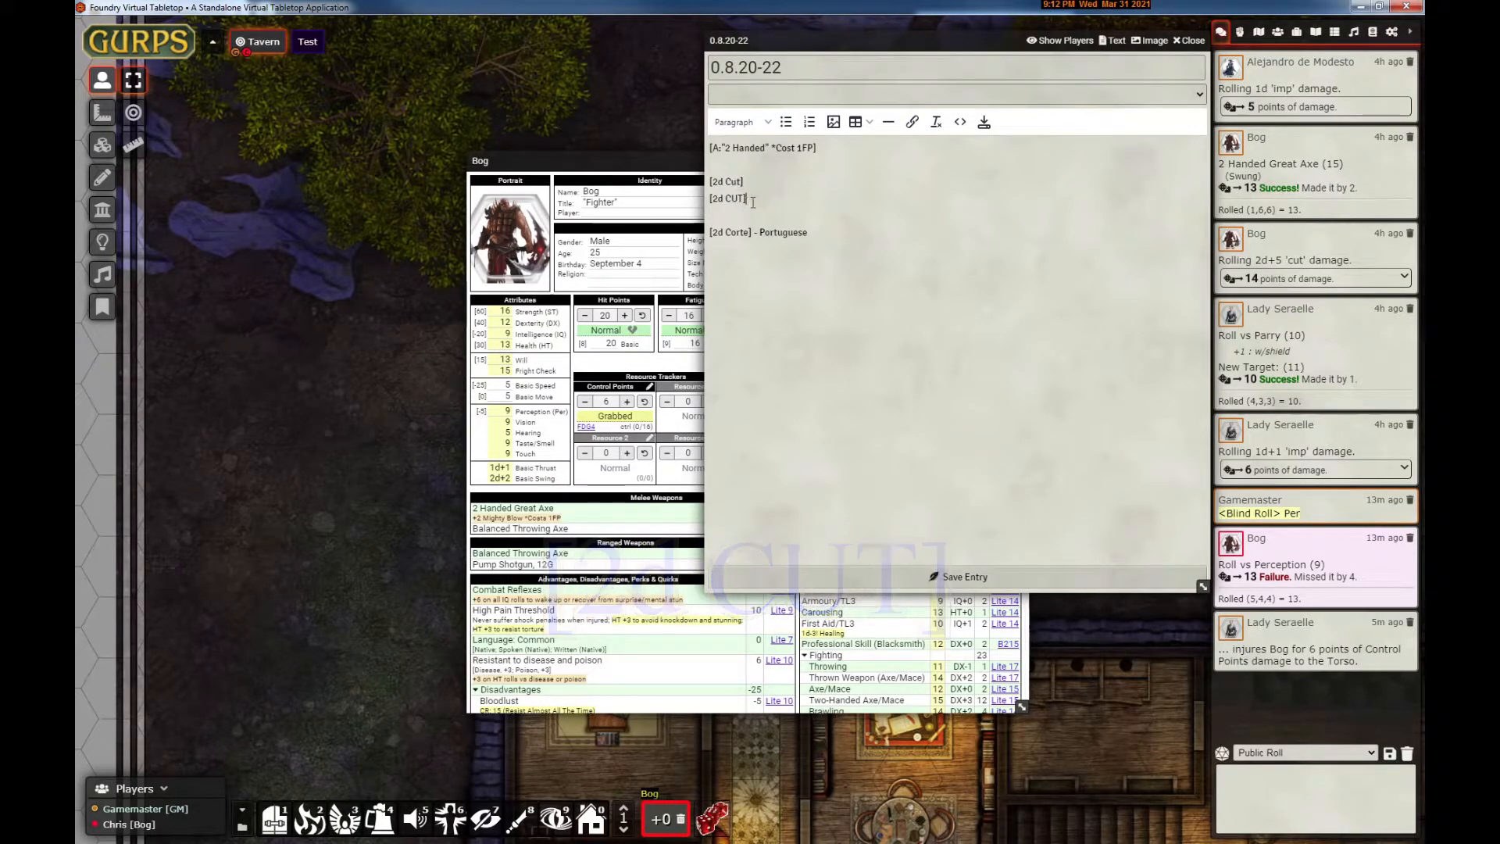
{"action": "left_click", "coordinate": [832, 246]}
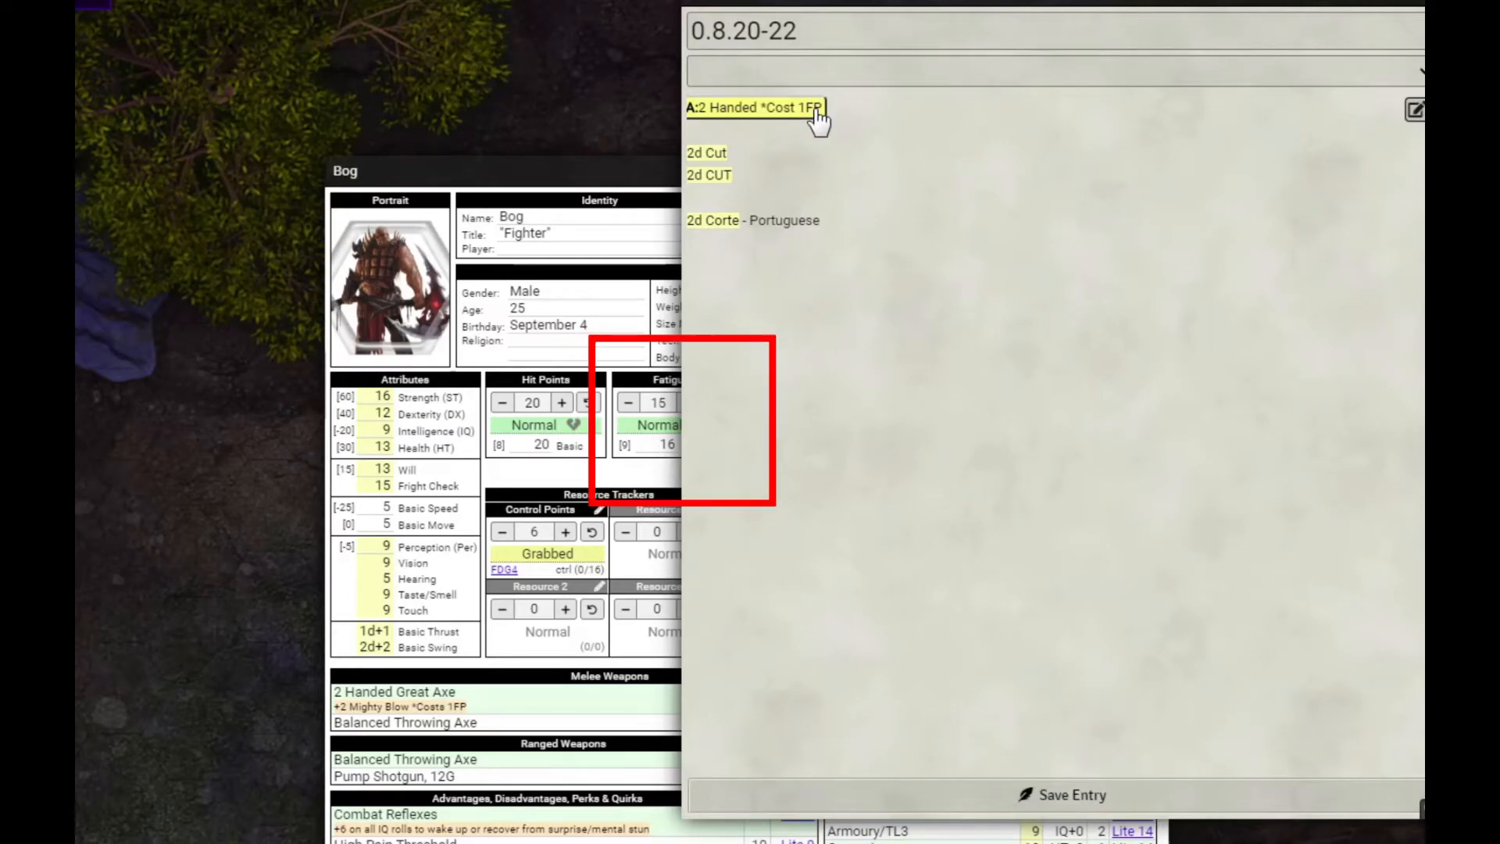
Roll the journal entry's 2d Cut, 2d CUT and 2d Corte formulas for Bog
{"action": "left_click", "coordinate": [713, 154]}
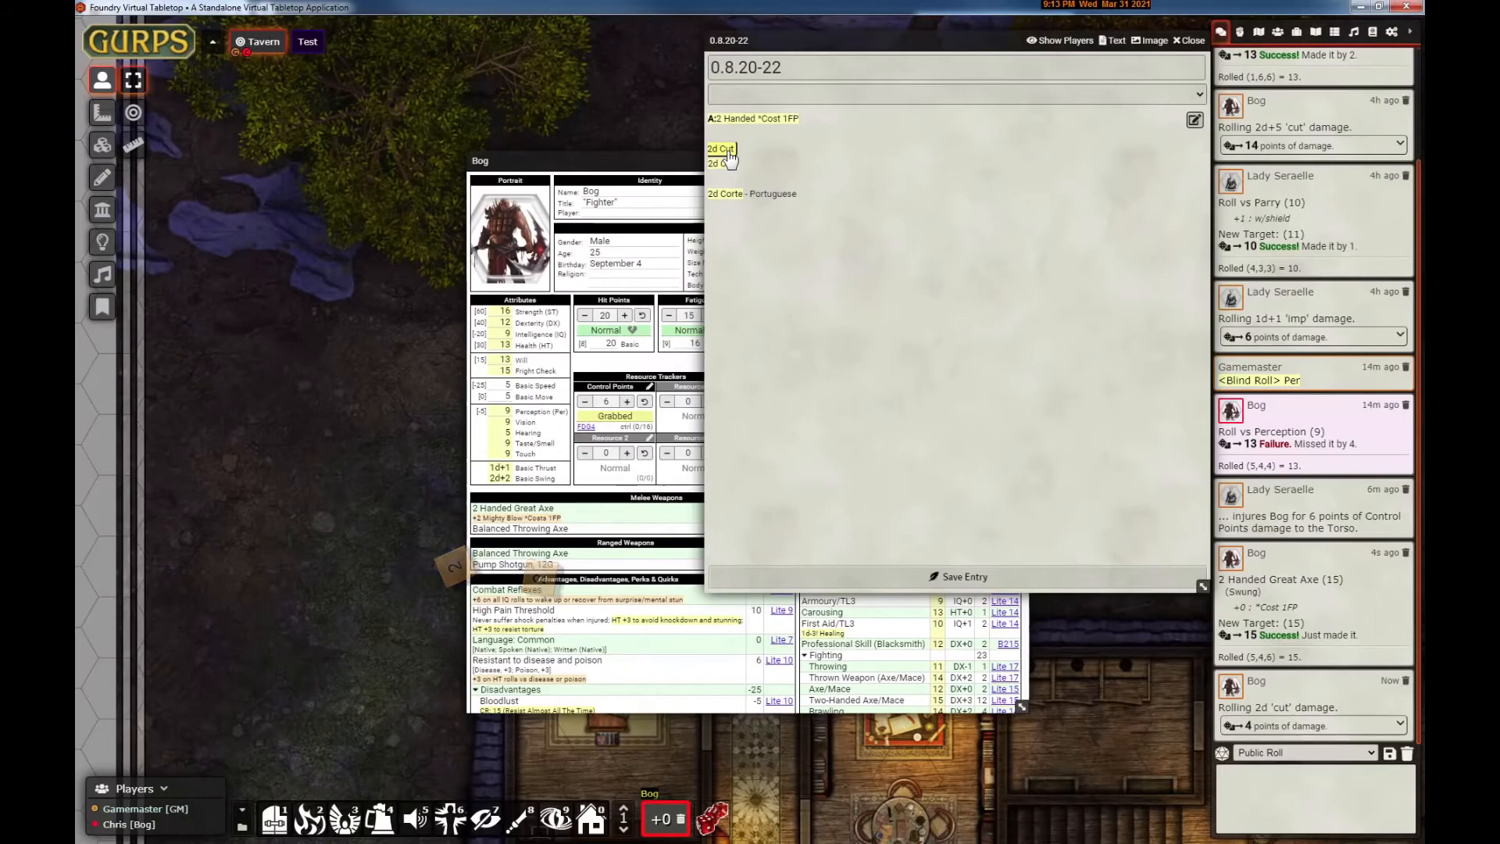
{"action": "left_click", "coordinate": [732, 163]}
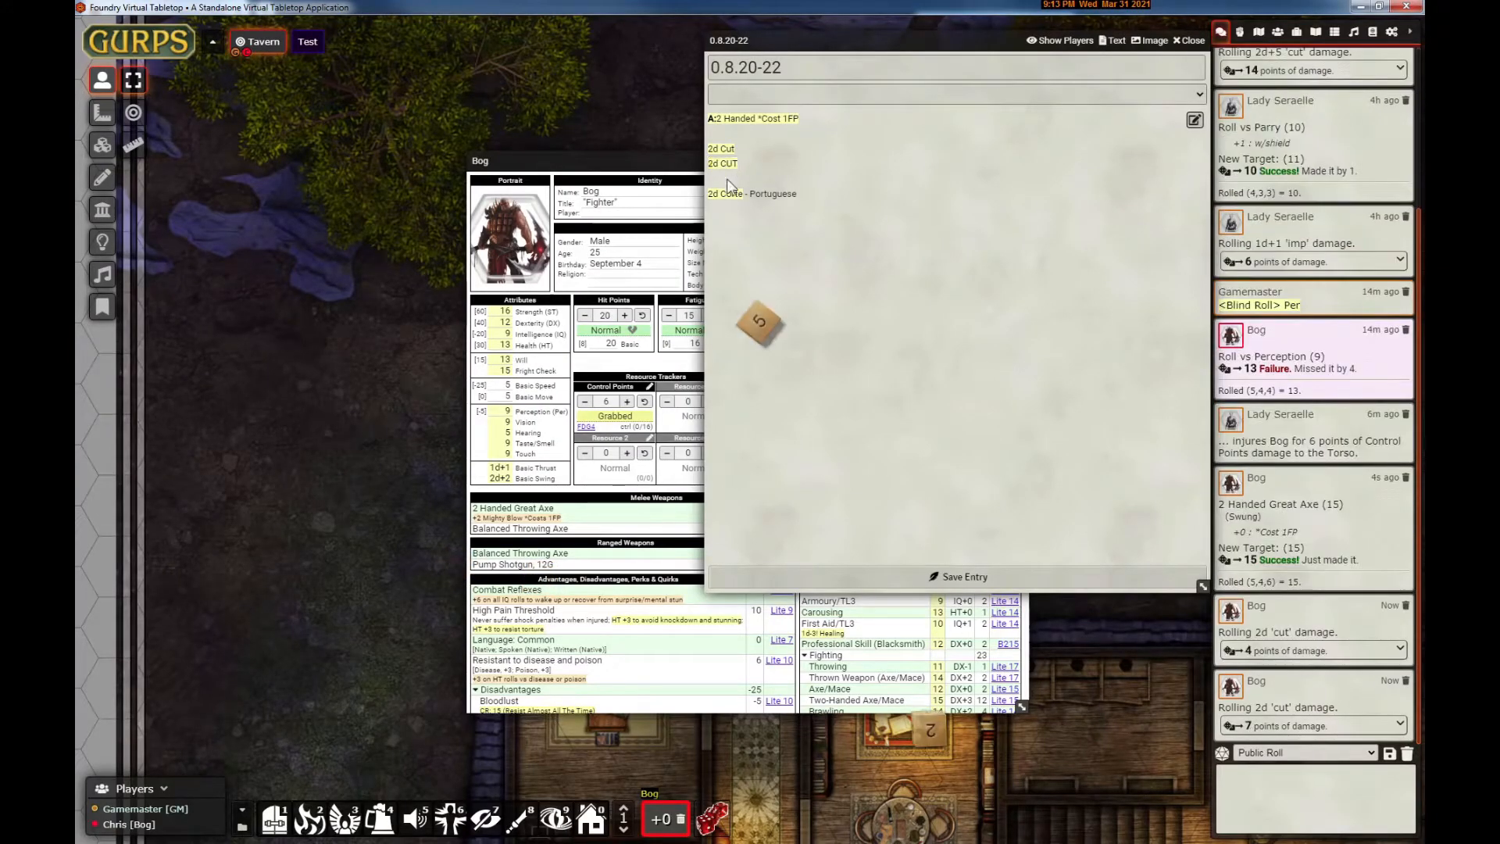
{"action": "left_click", "coordinate": [735, 196]}
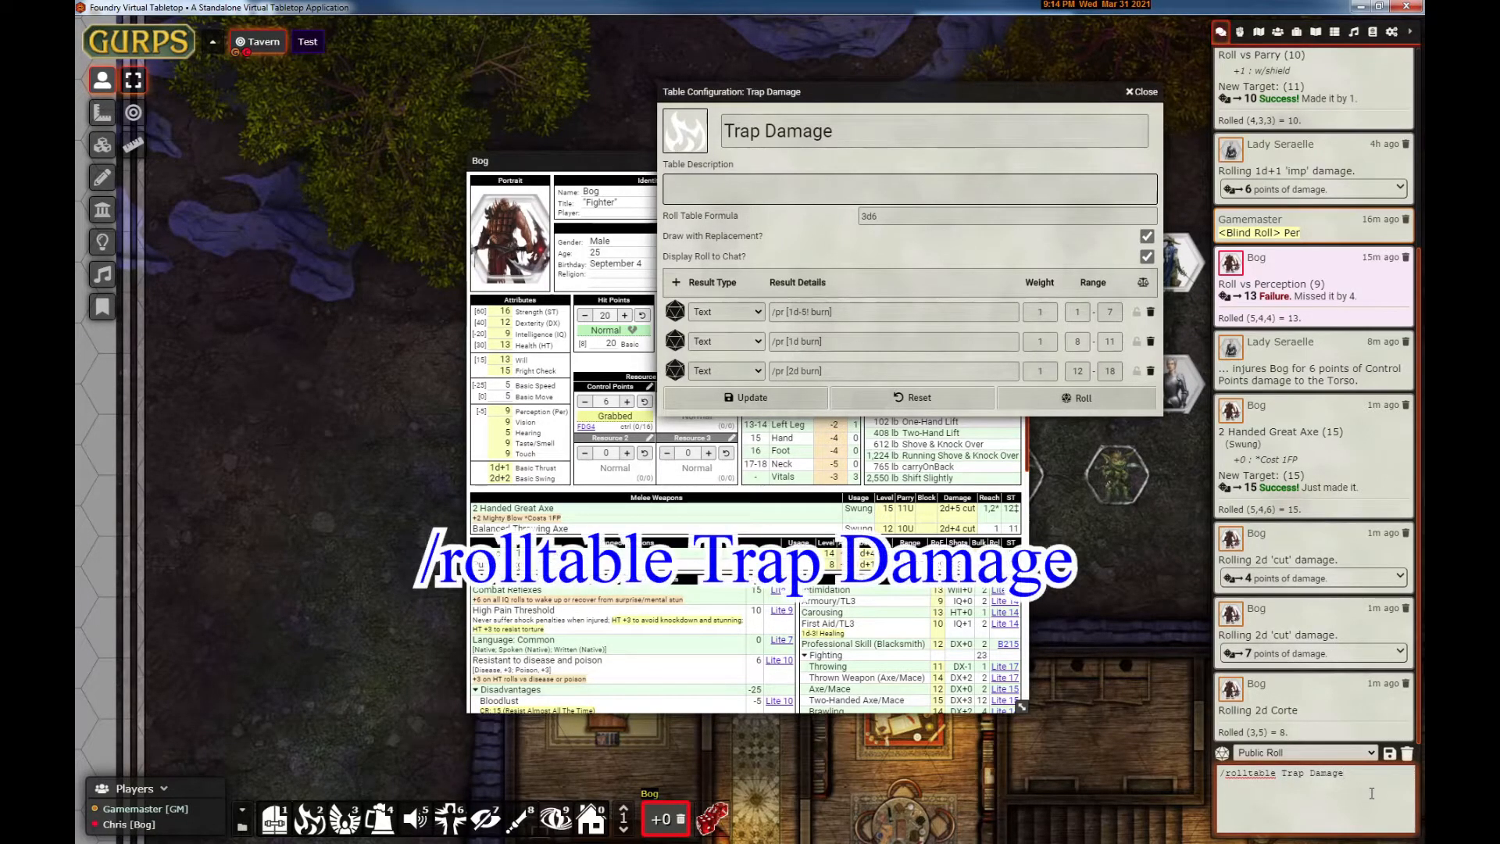
Roll on the trap table with the chat command /rolltable Trap Damage
{"action": "key", "text": "Return"}
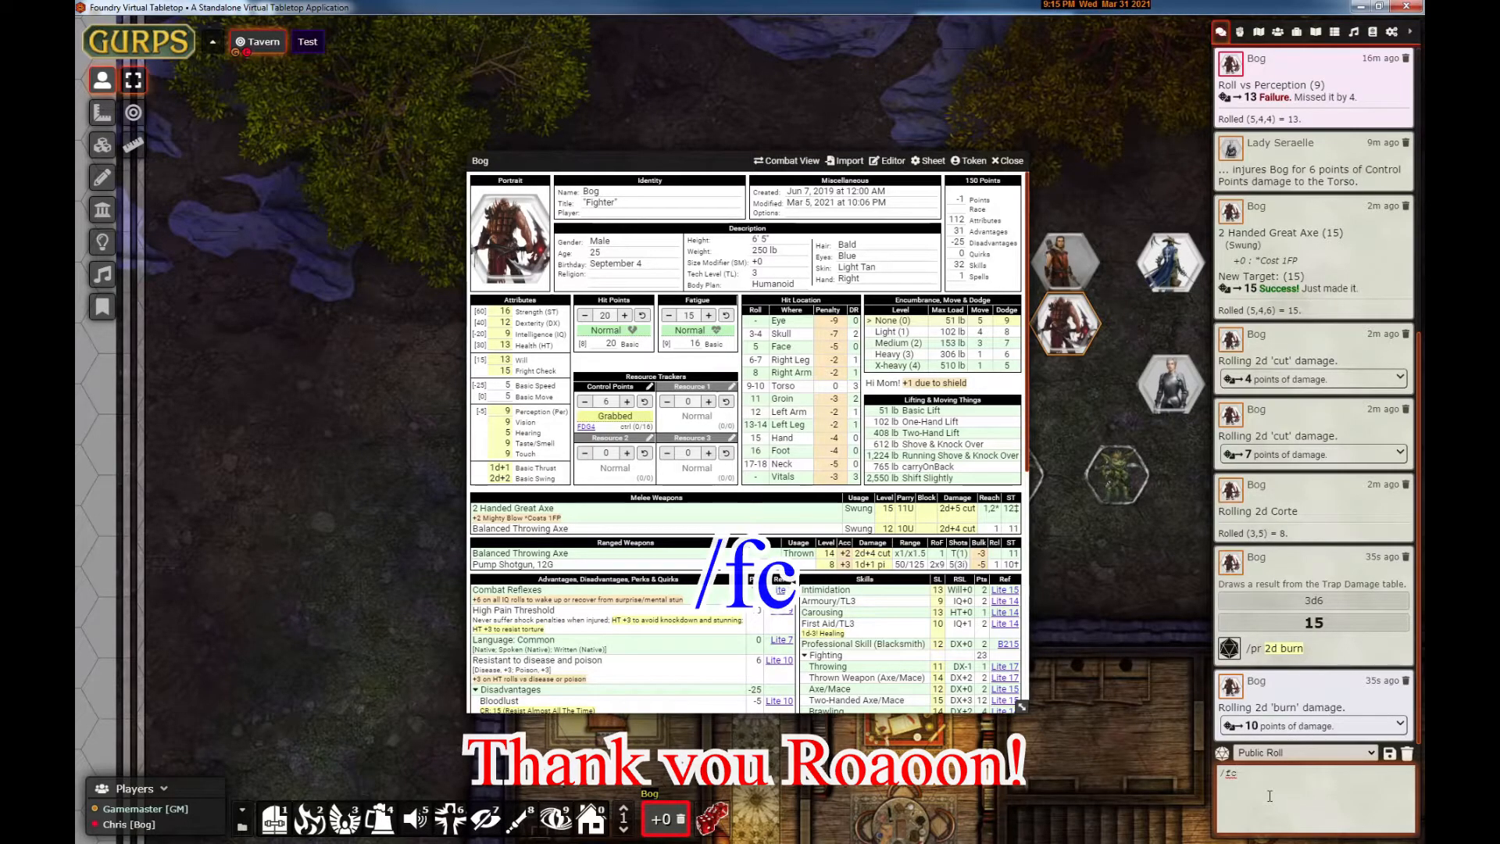
Run the /fc chat command and roll Bog's fright check against the Fright Check table
{"action": "key", "text": "Return"}
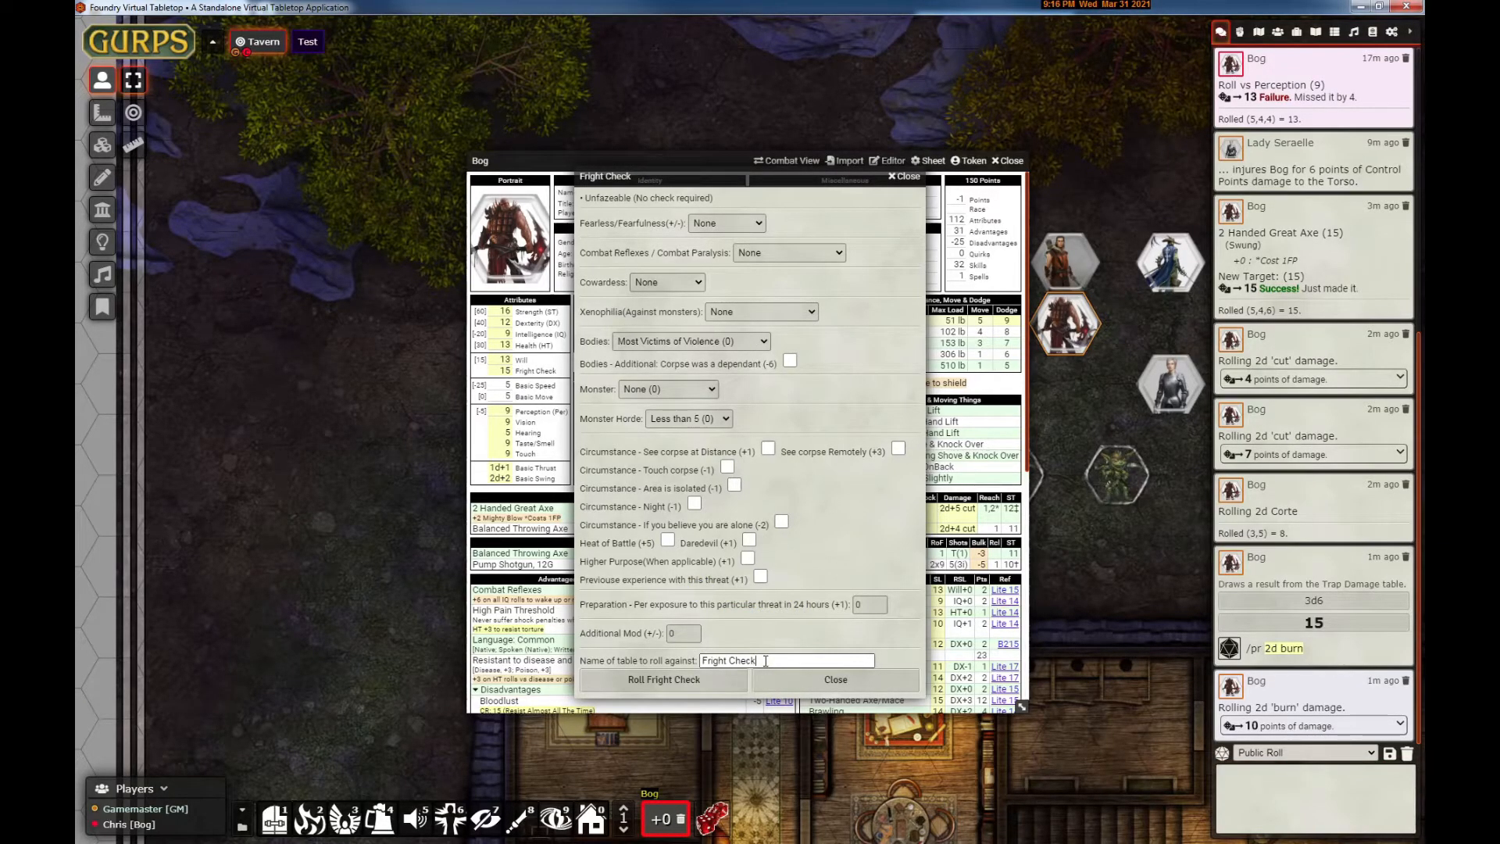
{"action": "left_click_drag", "start_coordinate": [766, 660], "coordinate": [648, 648]}
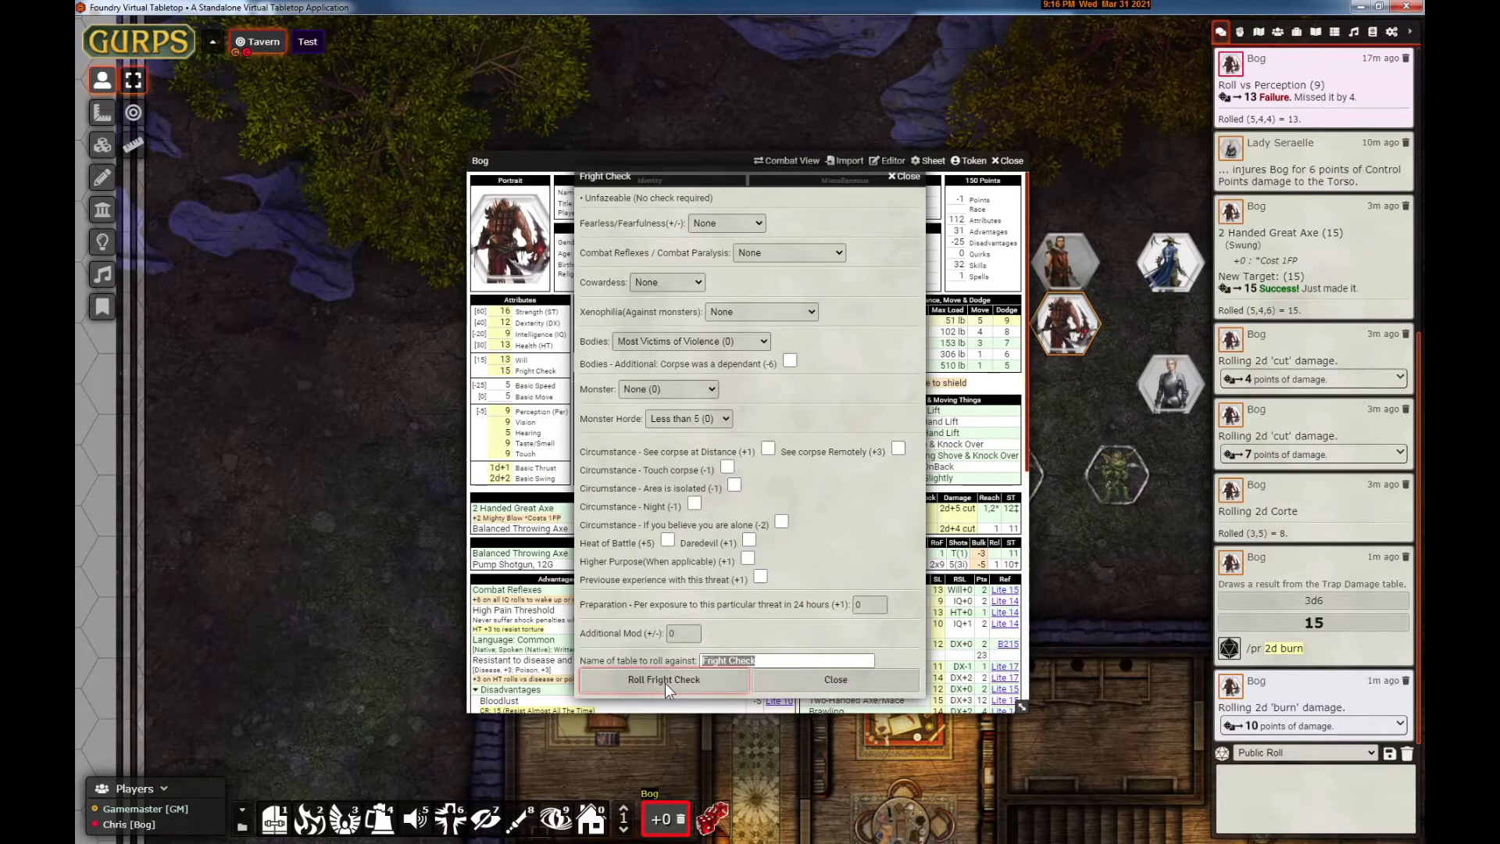
{"action": "left_click", "coordinate": [664, 679]}
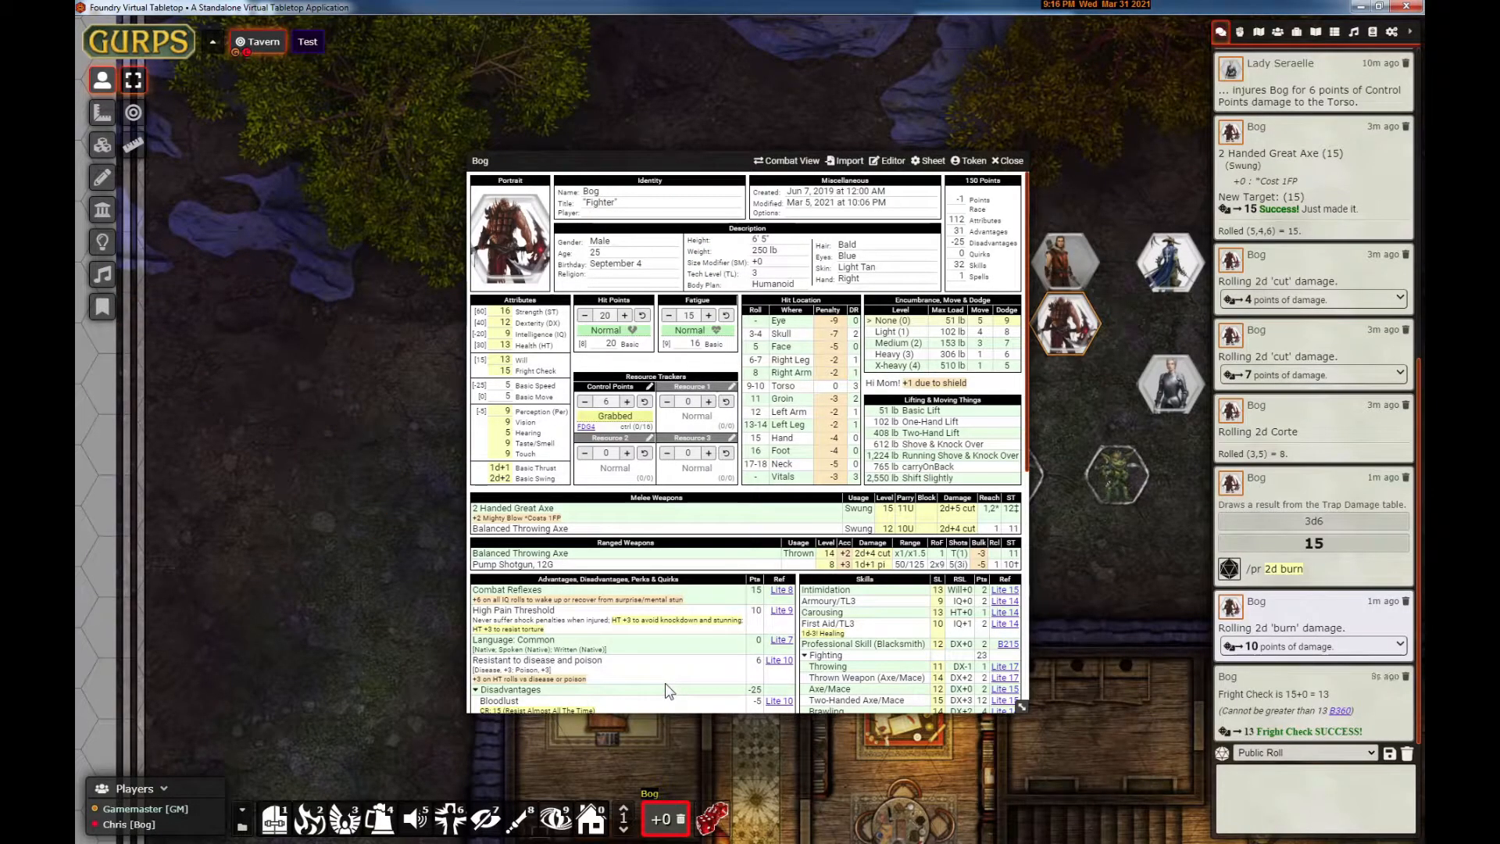
Roll Perception and 1d imp damage for everyone with the chat commands /ev [!Per] and /ev [1d imp]
{"action": "left_click", "coordinate": [1340, 800]}
{"action": "type", "text": "/ev [!Per]"}
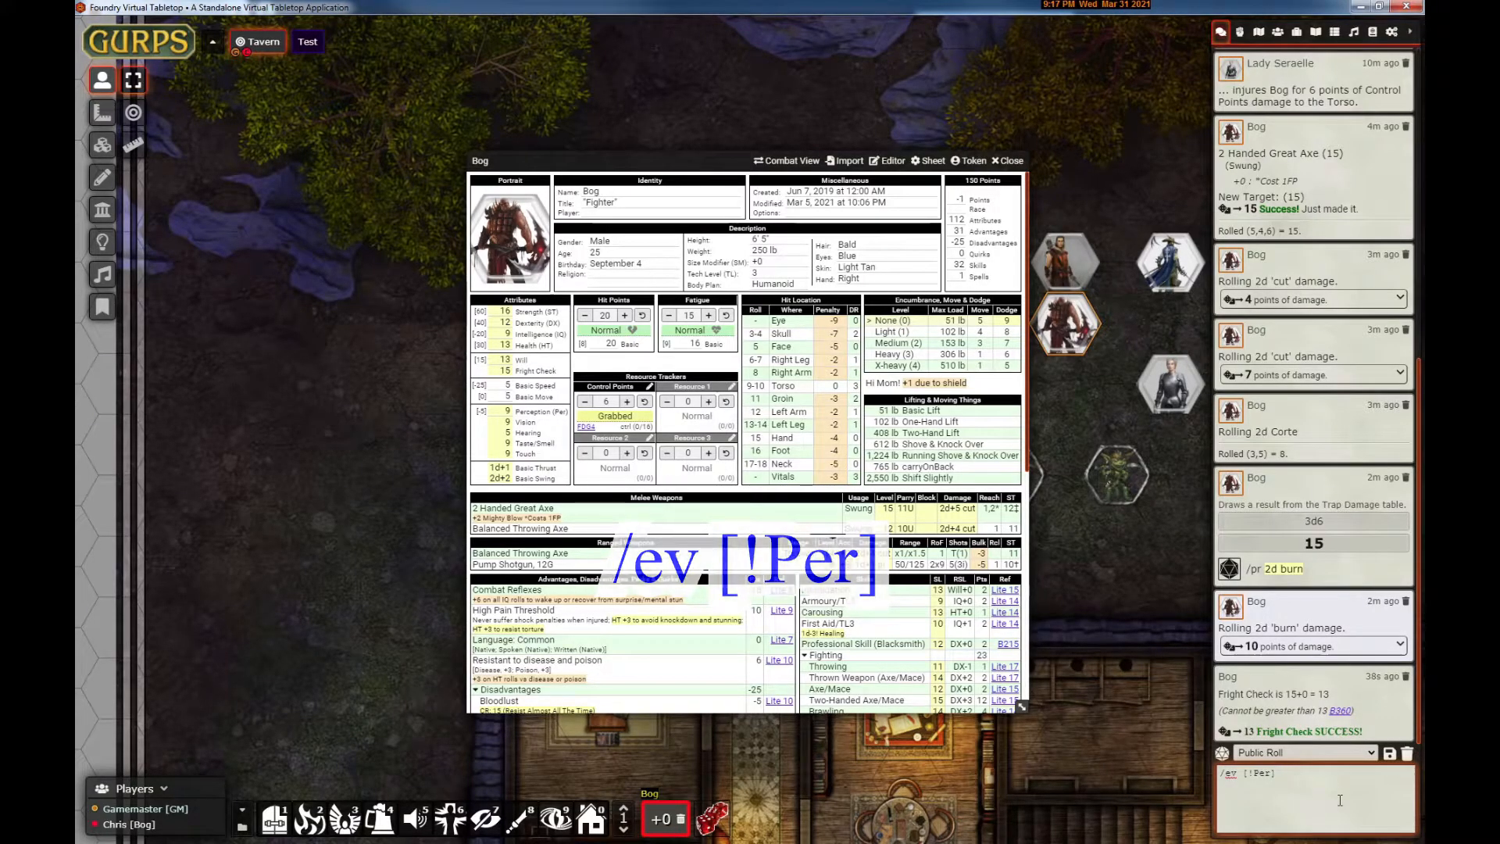
{"action": "key", "text": "Return"}
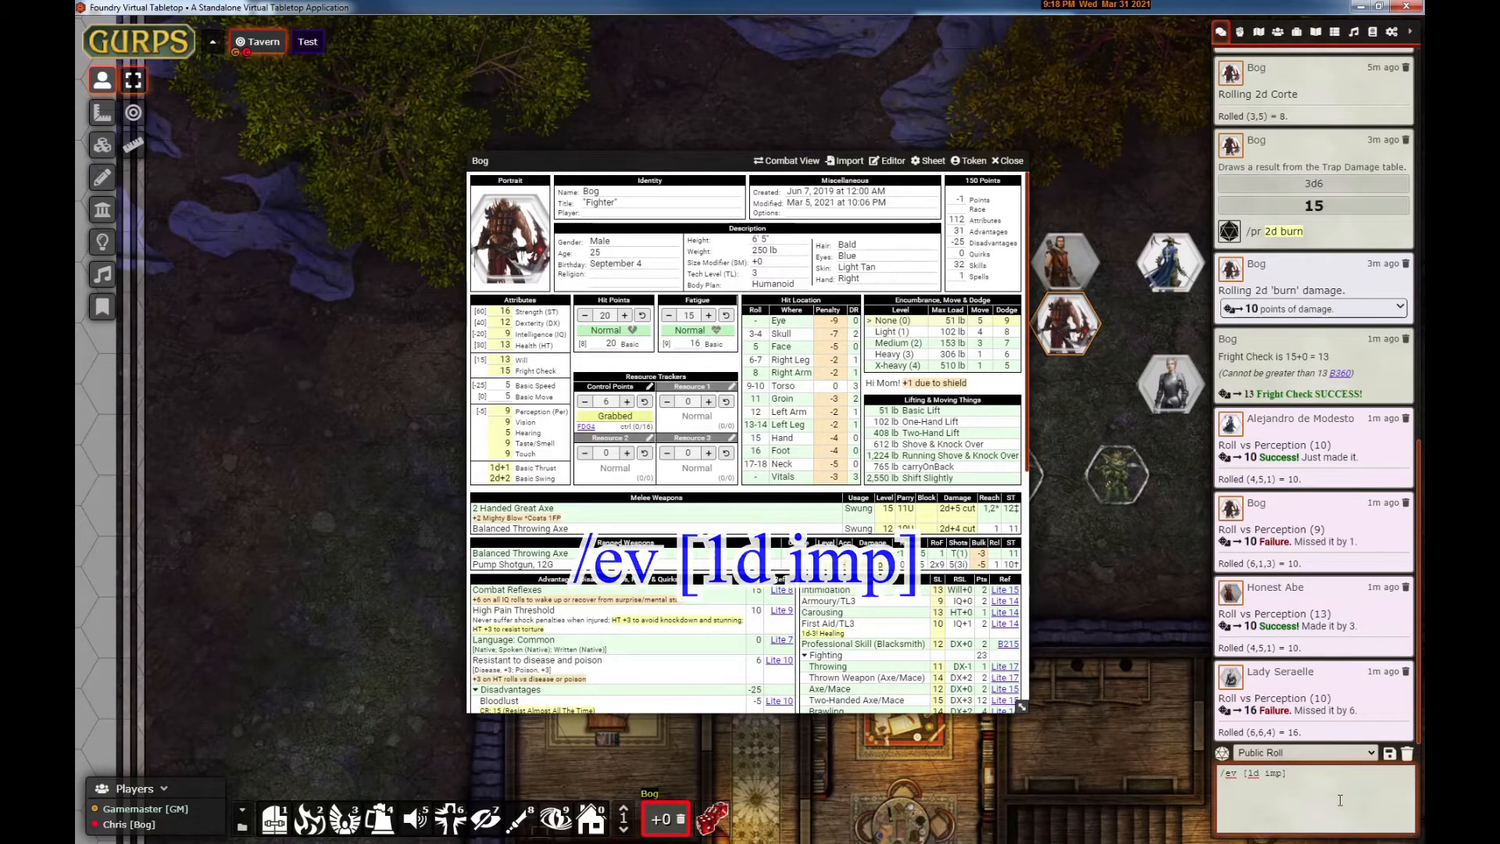
{"action": "key", "text": "Return"}
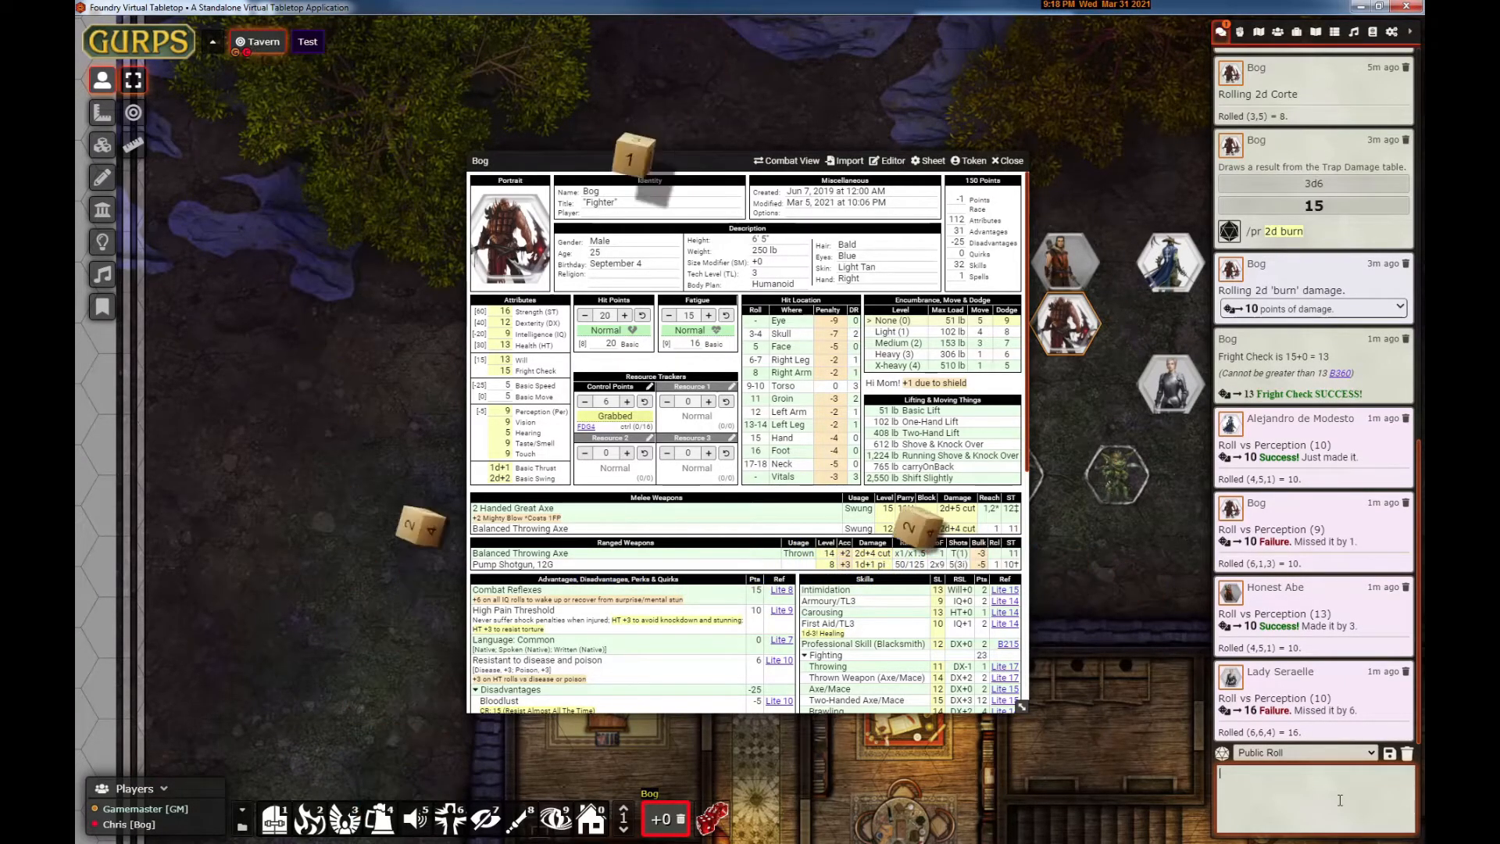